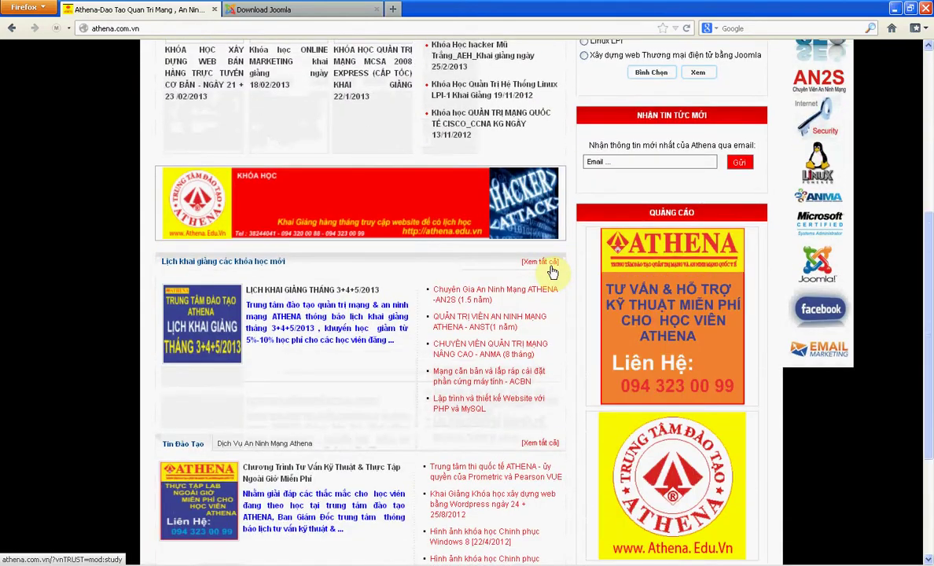
scroll(555, 271, down, 3)
- Minimize Firefox to reveal the desktop
scroll(561, 236, up, 4)
scroll(568, 275, up, 6)
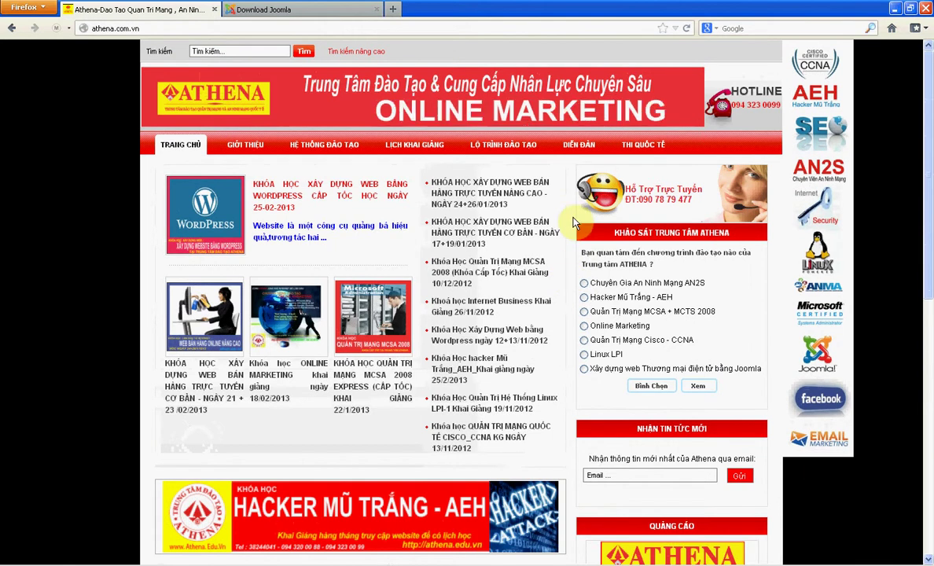
click(896, 9)
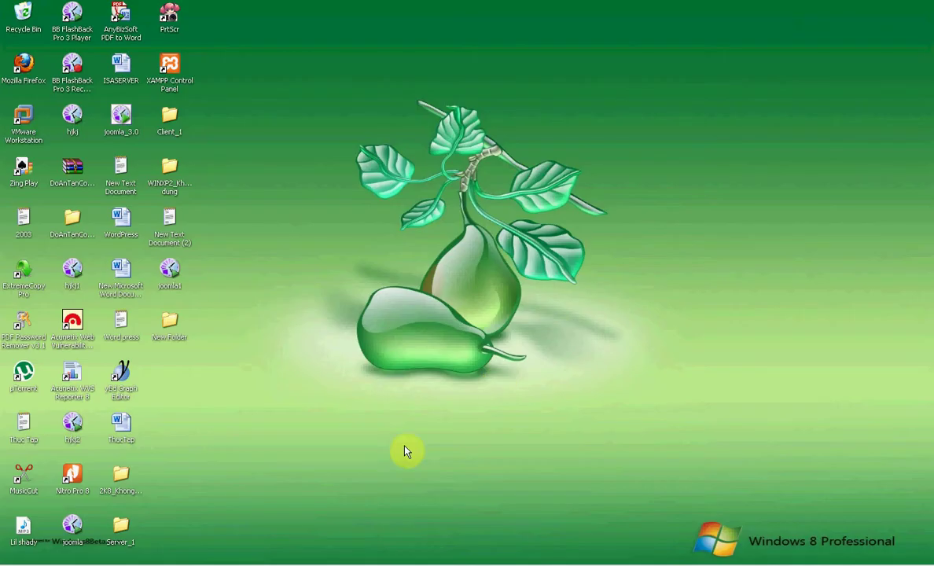
- Bring up the ATHENA_THUCTAP presentation, return to slide 1, then minimize PowerPoint
key(alt+Tab)
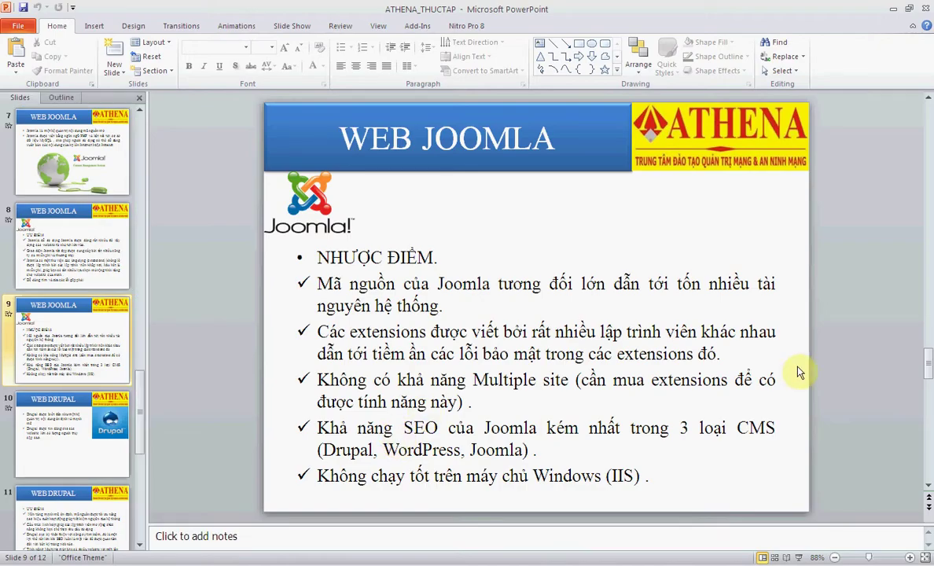
drag(928, 373, 926, 138)
scroll(672, 246, up, 1)
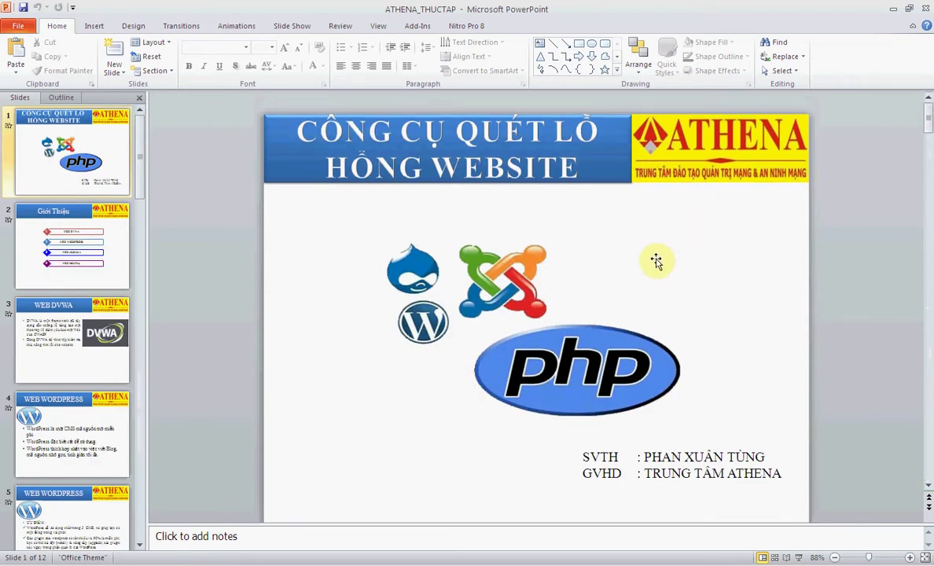
click(894, 13)
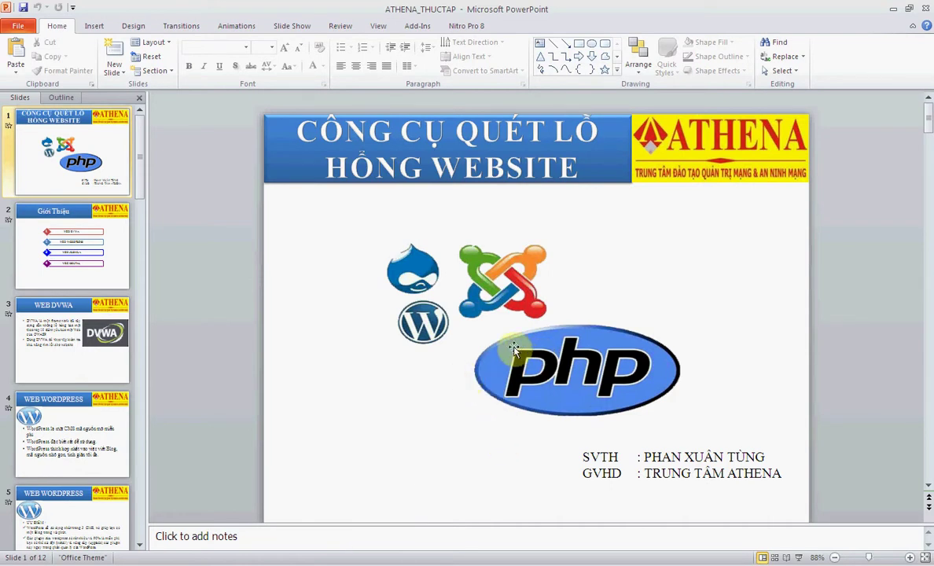
- Browse from slide 5 through Joomla slide 7 to the Joomla drawbacks slide 9, then minimize PowerPoint
scroll(515, 295, down, 10)
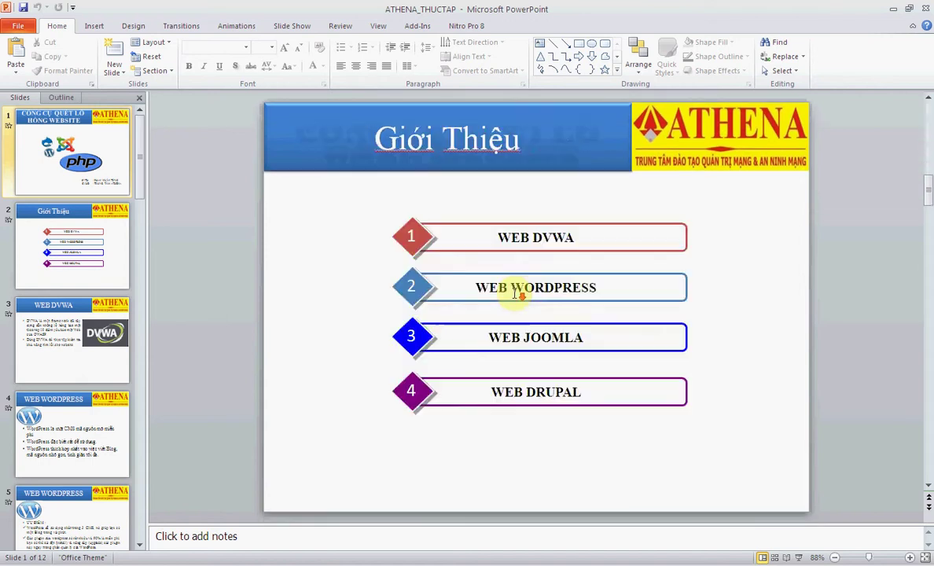
scroll(515, 293, down, 3)
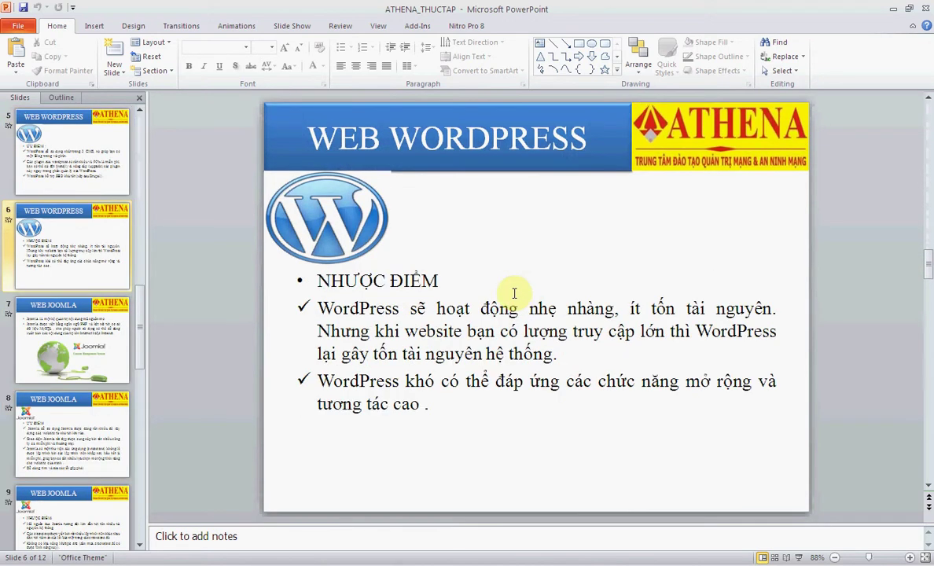
click(98, 342)
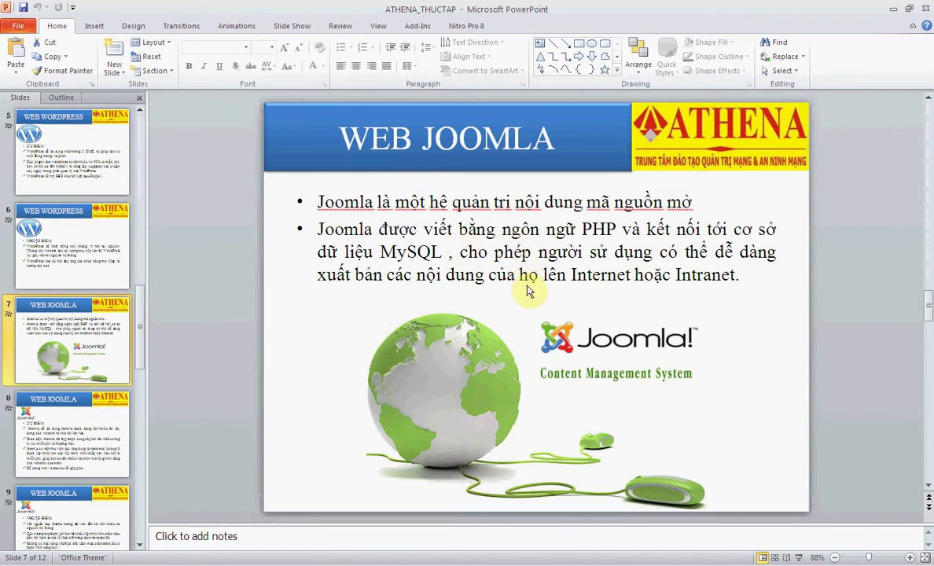
scroll(529, 291, down, 1)
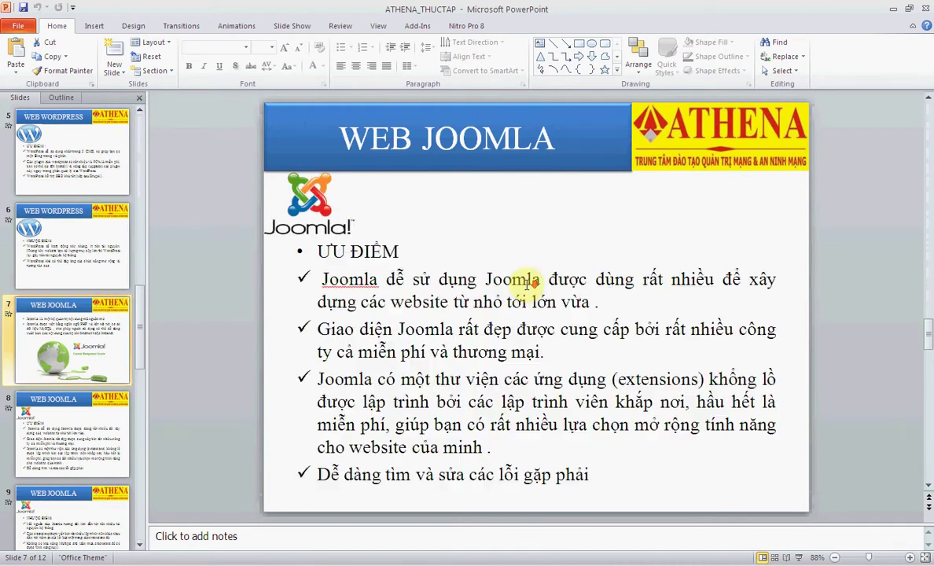
scroll(529, 290, up, 1)
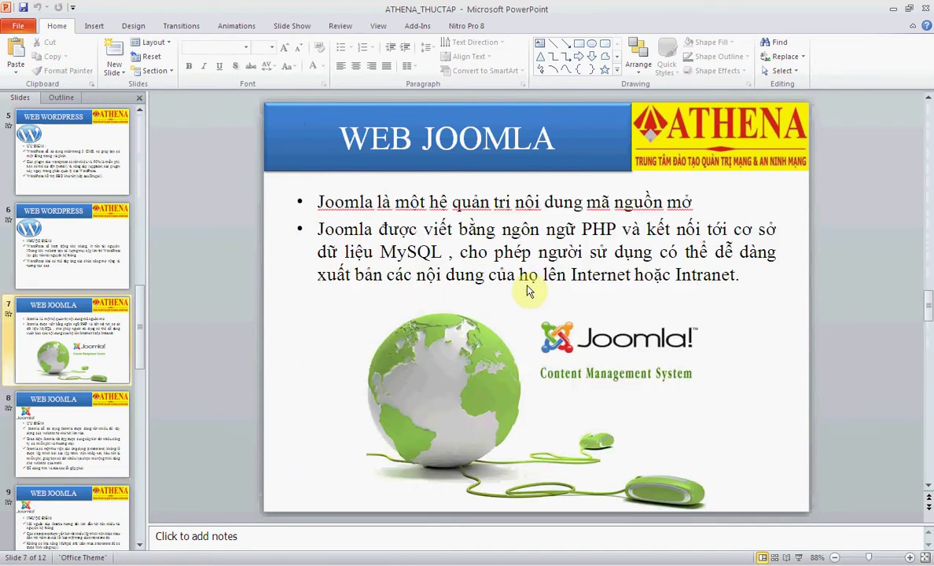
scroll(528, 290, down, 1)
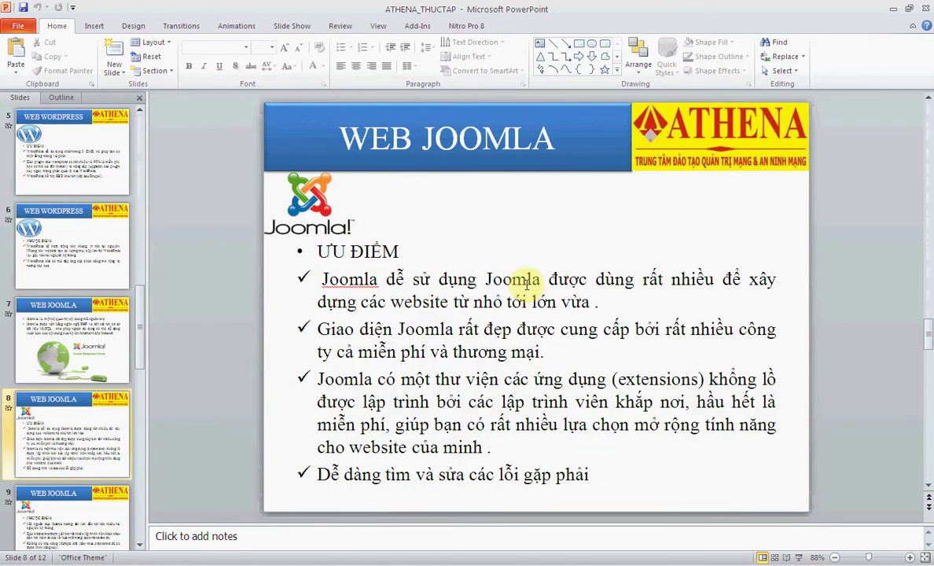
scroll(527, 284, down, 1)
scroll(527, 285, up, 1)
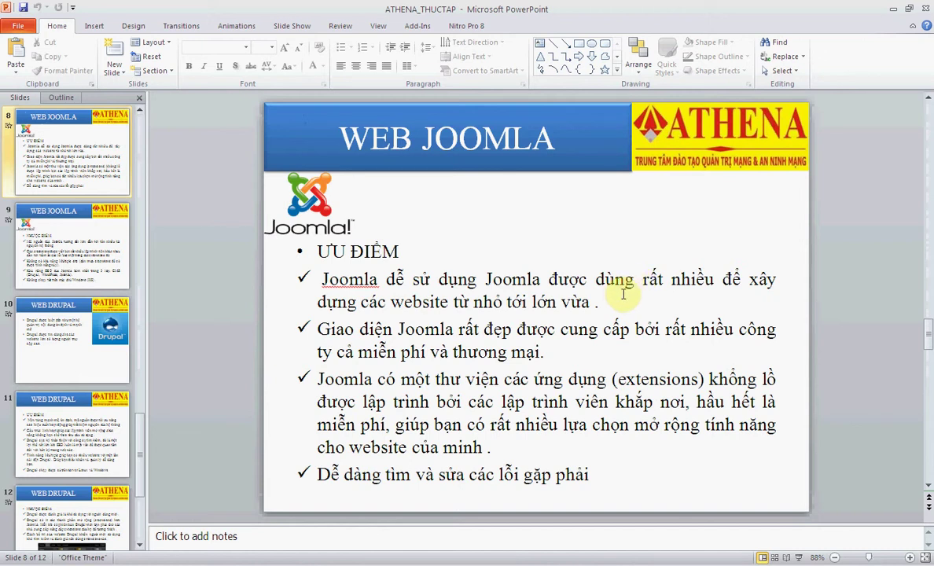
scroll(624, 294, down, 1)
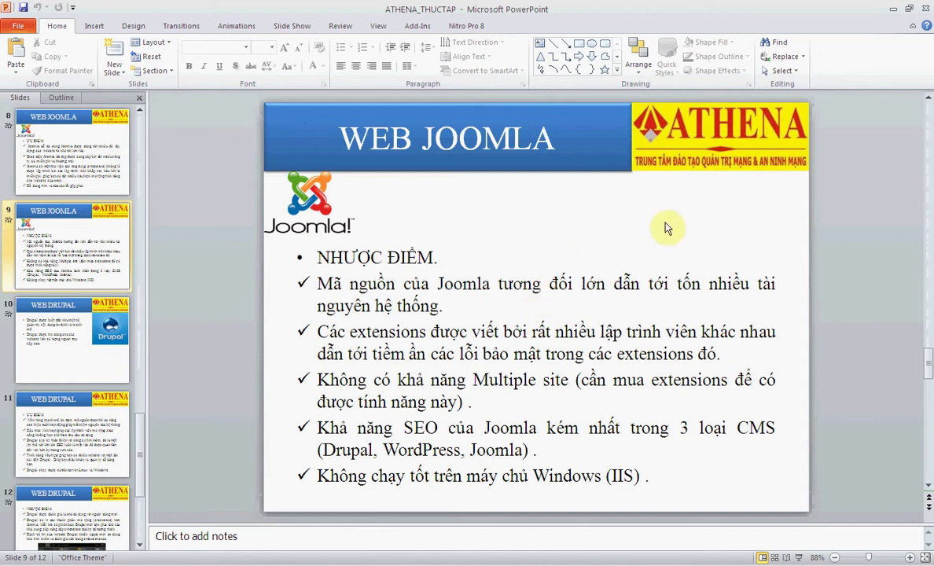
click(892, 8)
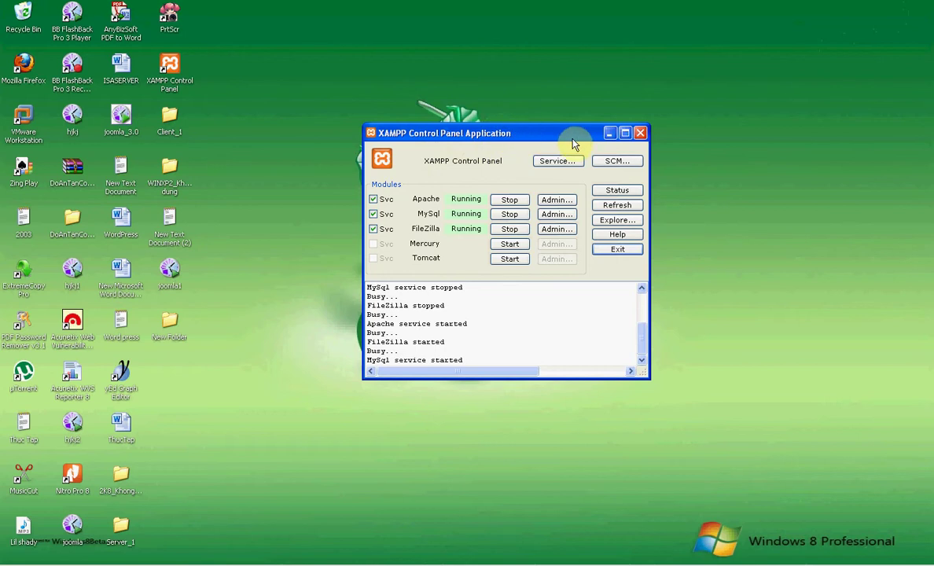
- With Apache, MySql and FileZilla running, minimize XAMPP and Firefox and open the desktop New Folder
click(612, 135)
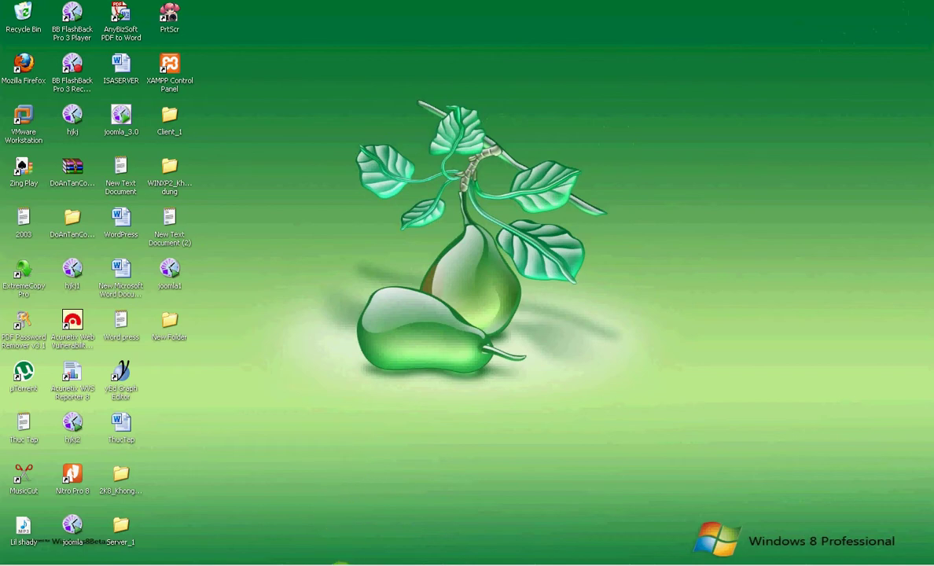
click(339, 563)
click(308, 11)
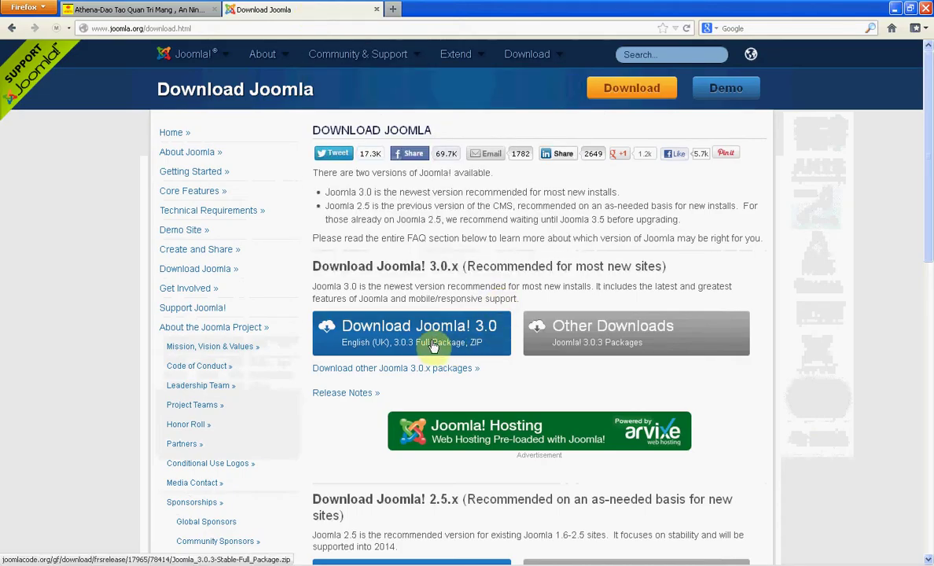
click(252, 552)
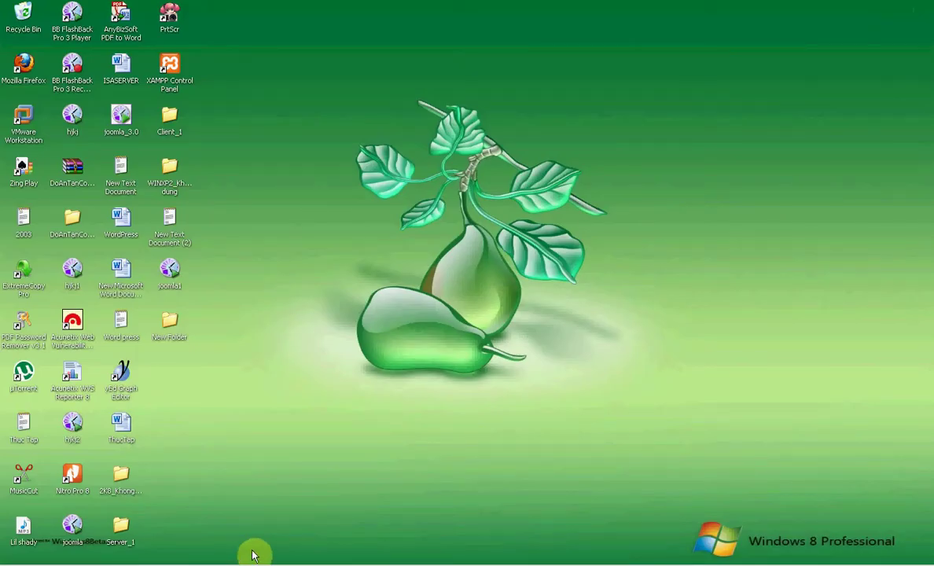
double_click(169, 320)
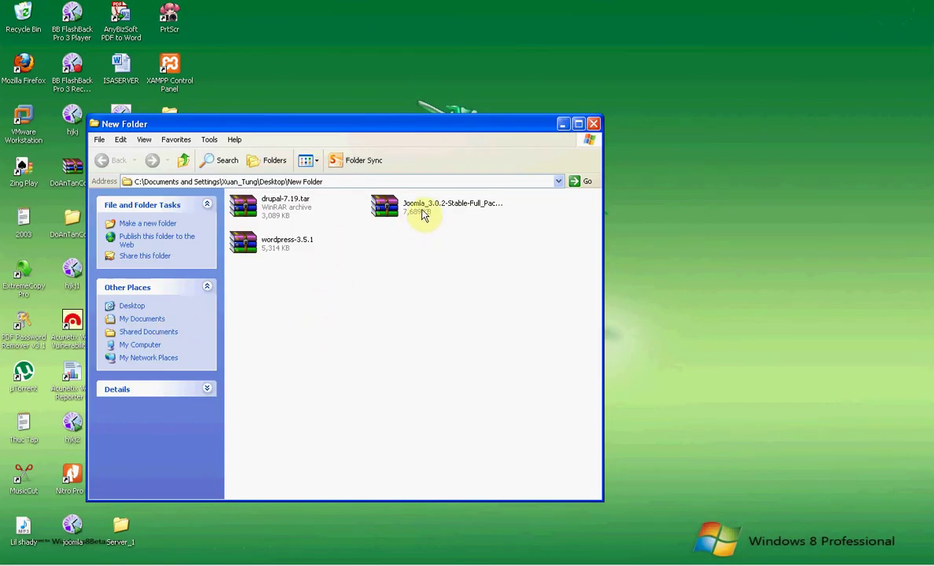
- Extract the Joomla_3.0.2-Stable-Full_Package archive inside New Folder
click(422, 214)
click(428, 254)
right_click(423, 206)
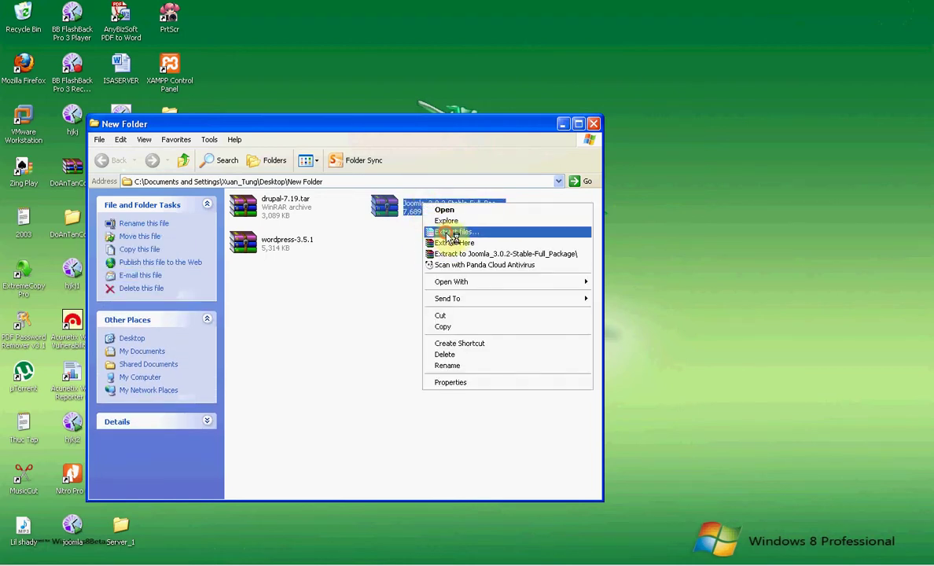
click(447, 232)
click(506, 422)
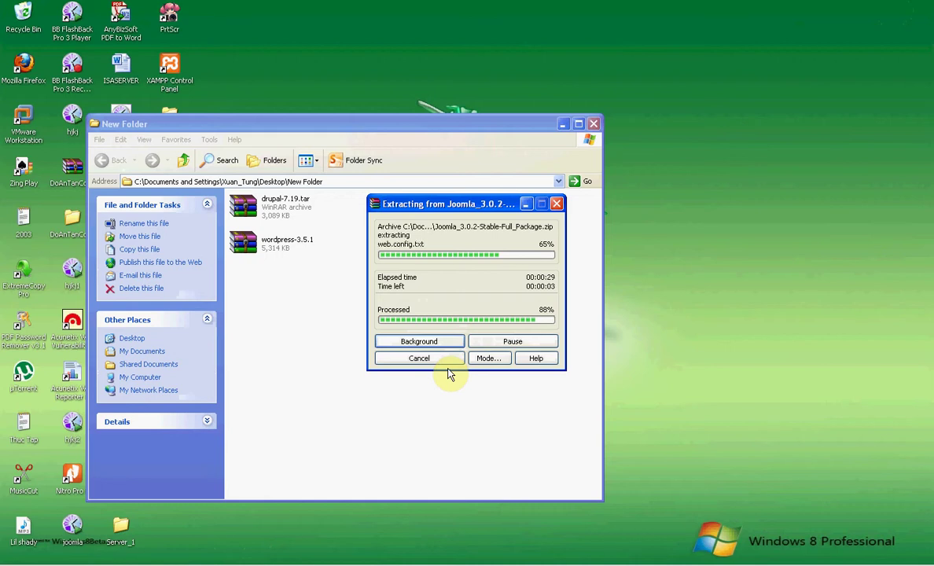
click(443, 367)
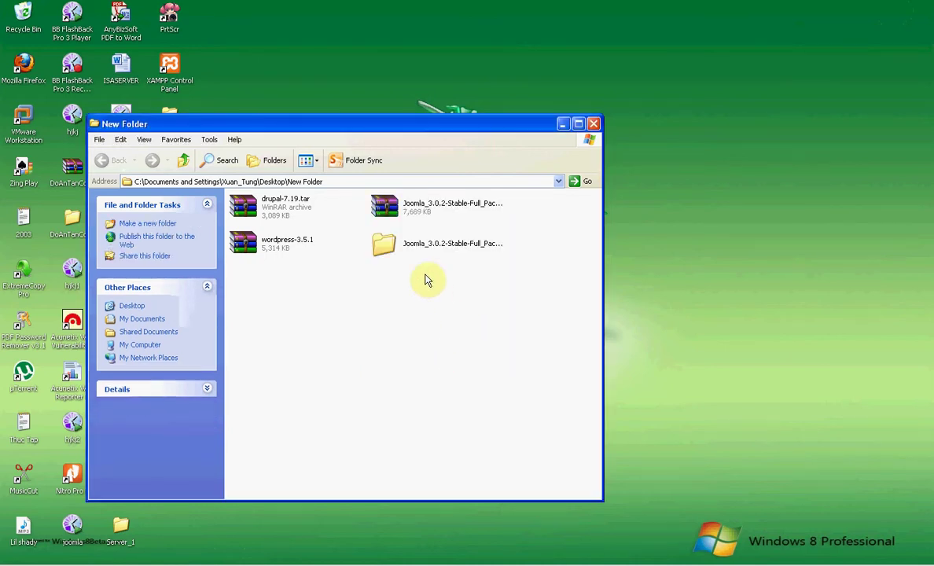
- Rename the extracted folder to joomla and minimize the New Folder window
click(427, 246)
click(428, 277)
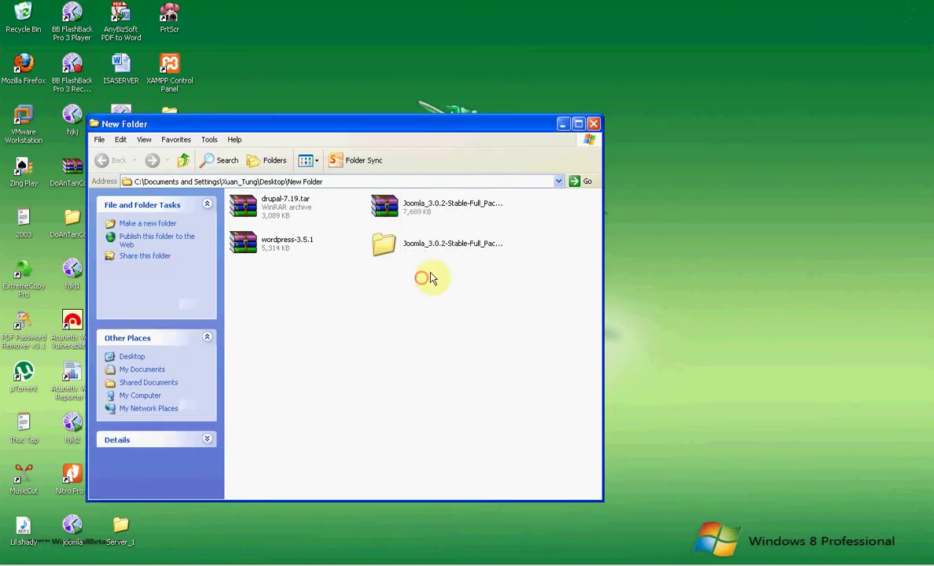
click(426, 246)
right_click(430, 244)
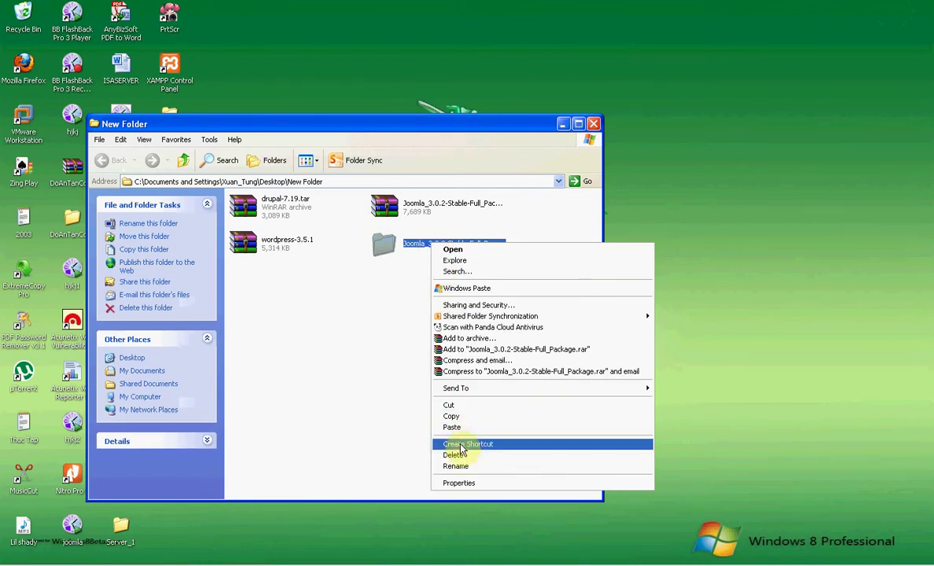
click(461, 466)
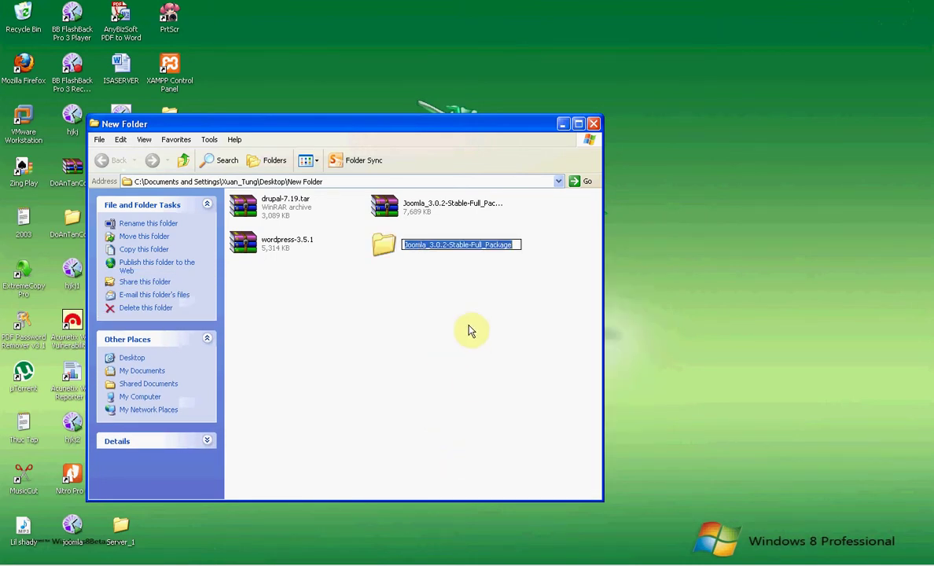
text(j)
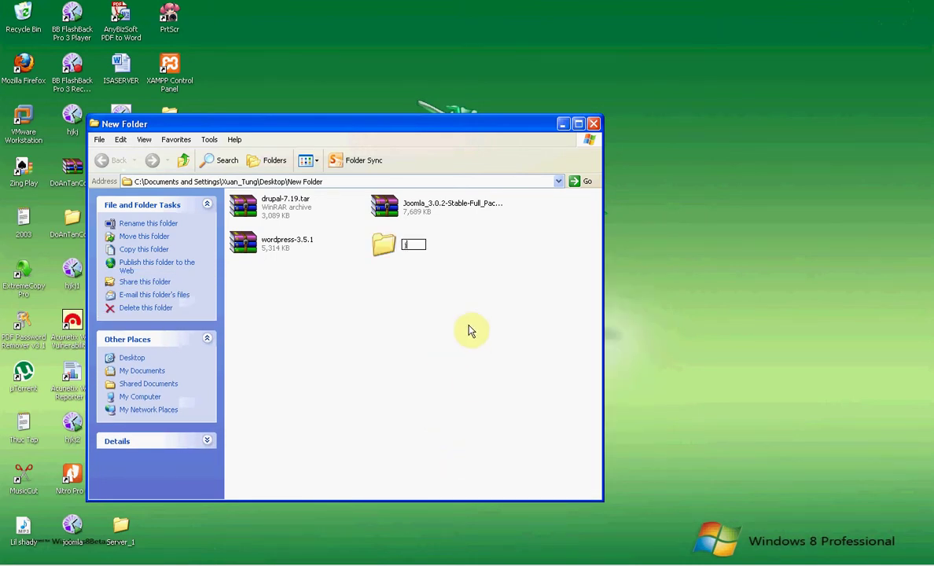
text(oomla)
click(435, 302)
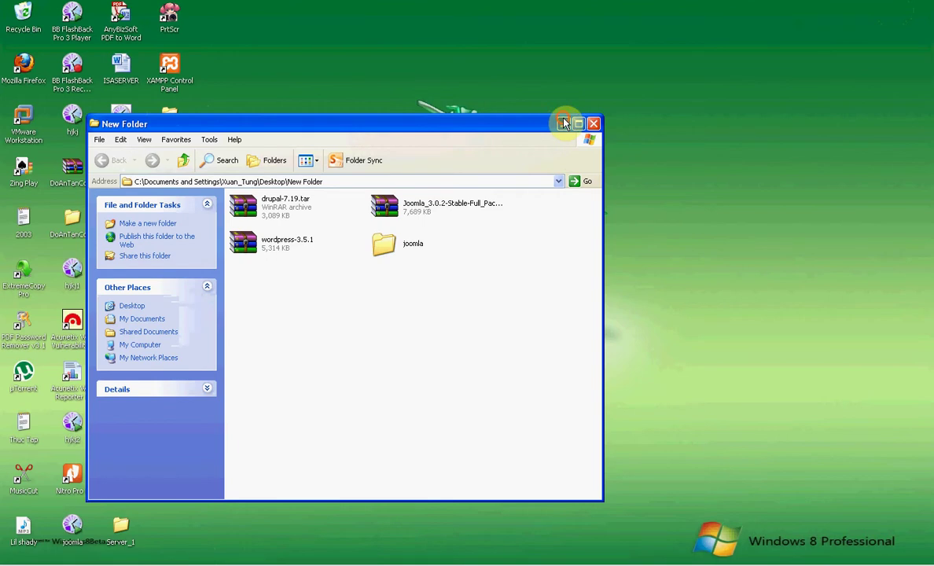
click(563, 124)
key(super)
- Go to C:\xampp\htdocs through My Computer
click(167, 389)
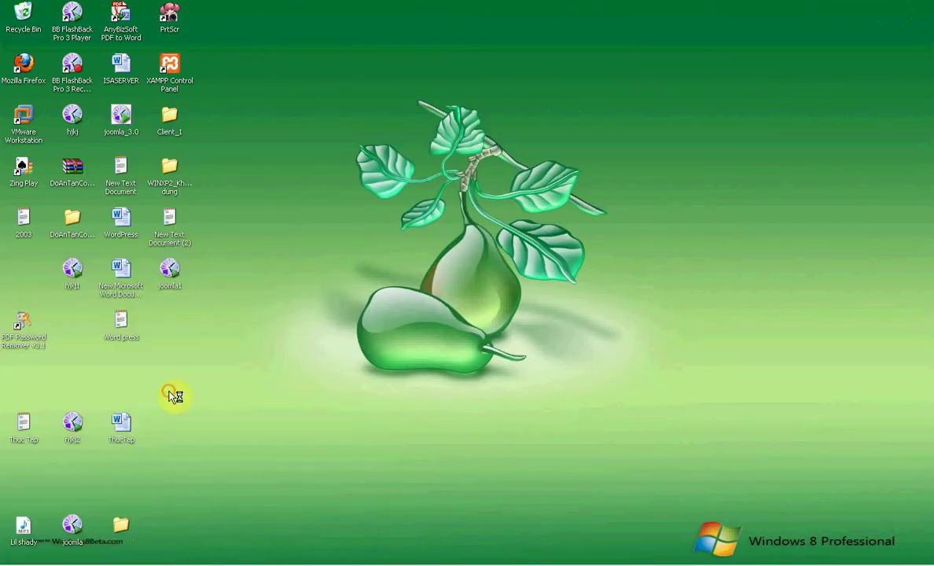
double_click(188, 172)
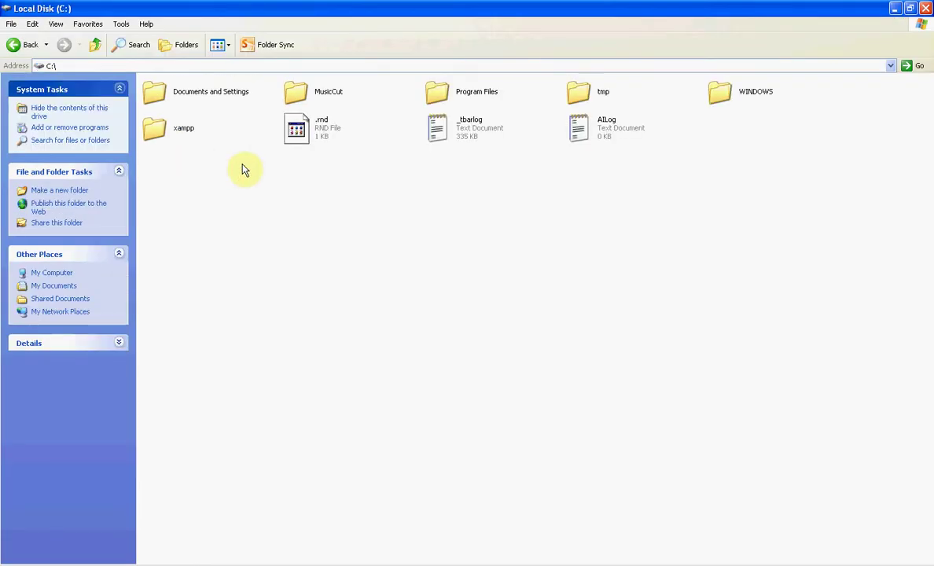
click(168, 129)
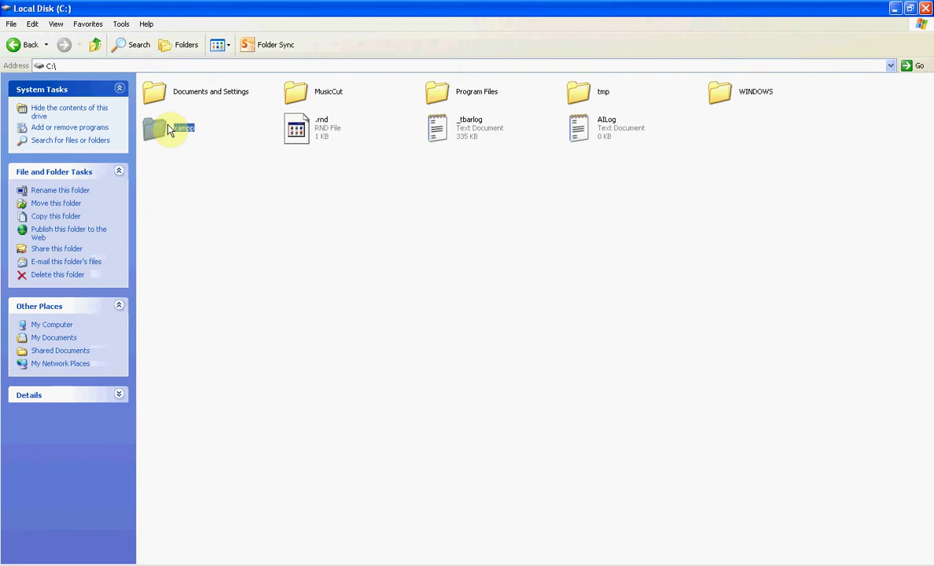
double_click(169, 130)
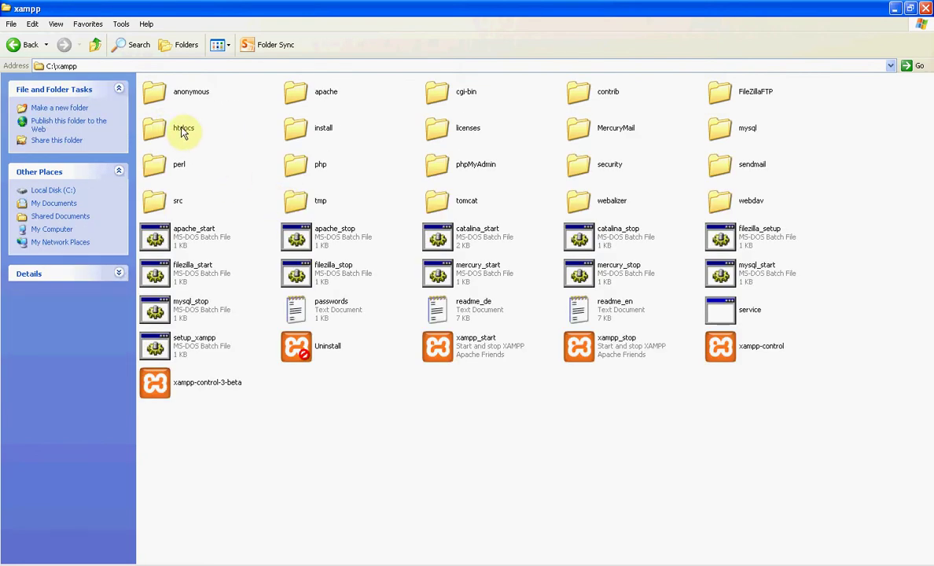
double_click(184, 132)
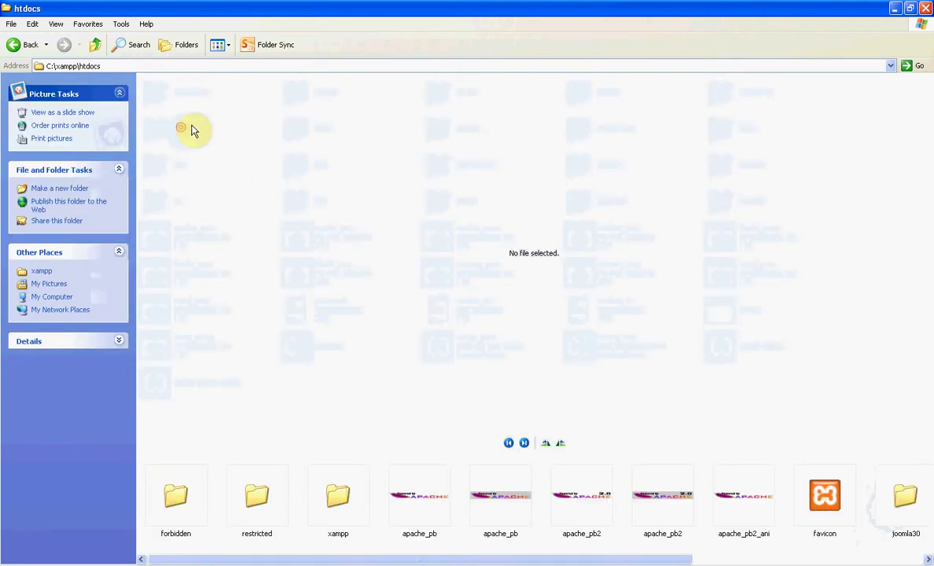
- Create a new folder named joomla in htdocs and open it
right_click(615, 544)
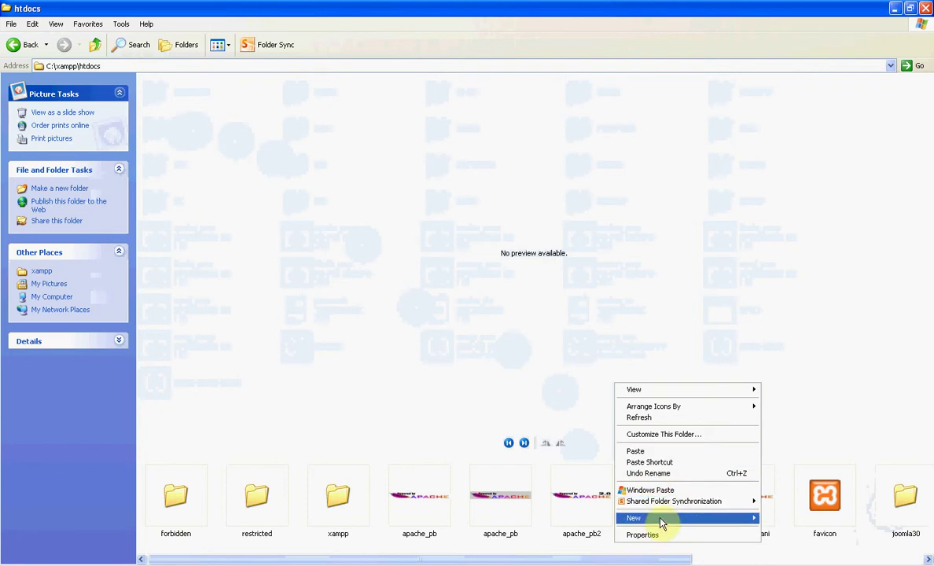
mouse_move(664, 519)
click(793, 366)
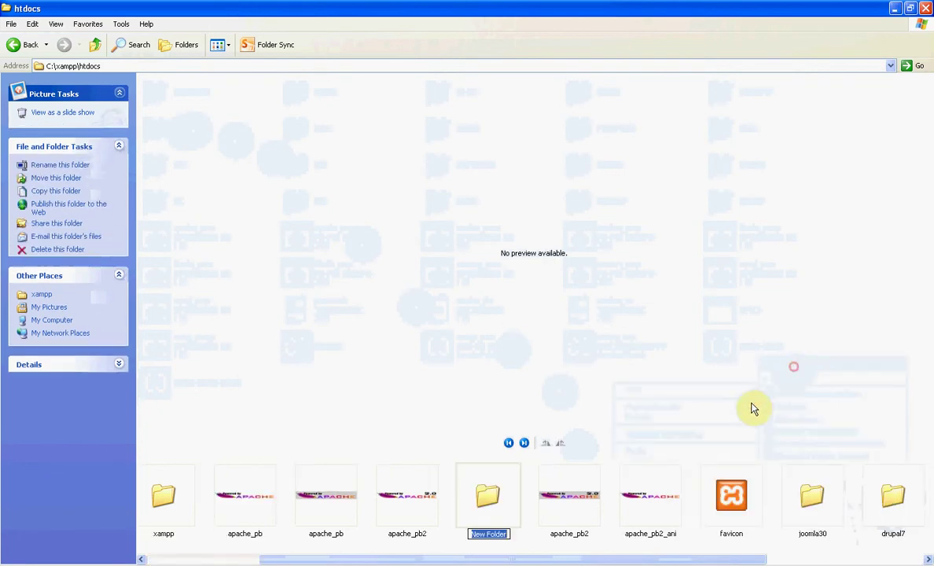
text(jommla)
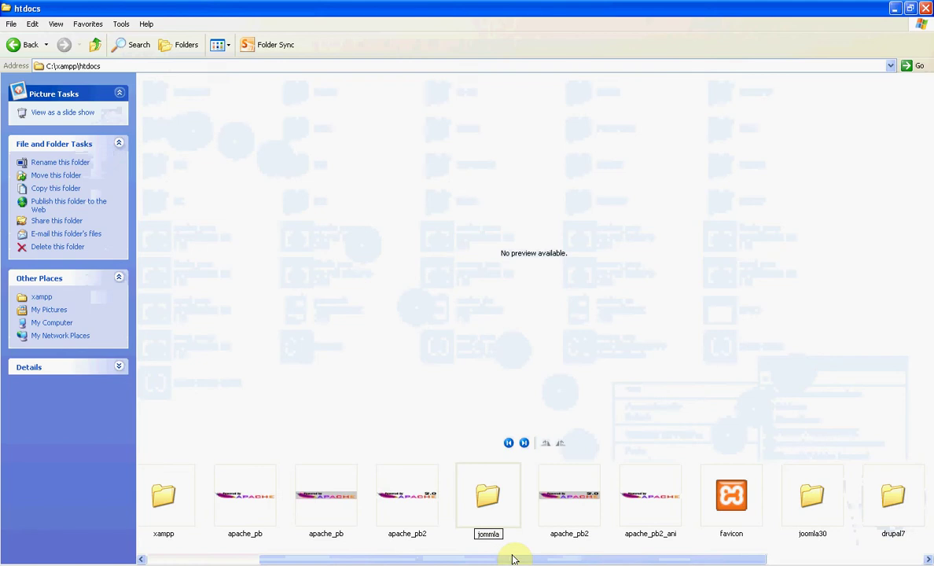
key(BackSpace)
key(BackSpace)
key(BackSpace)
key(BackSpace)
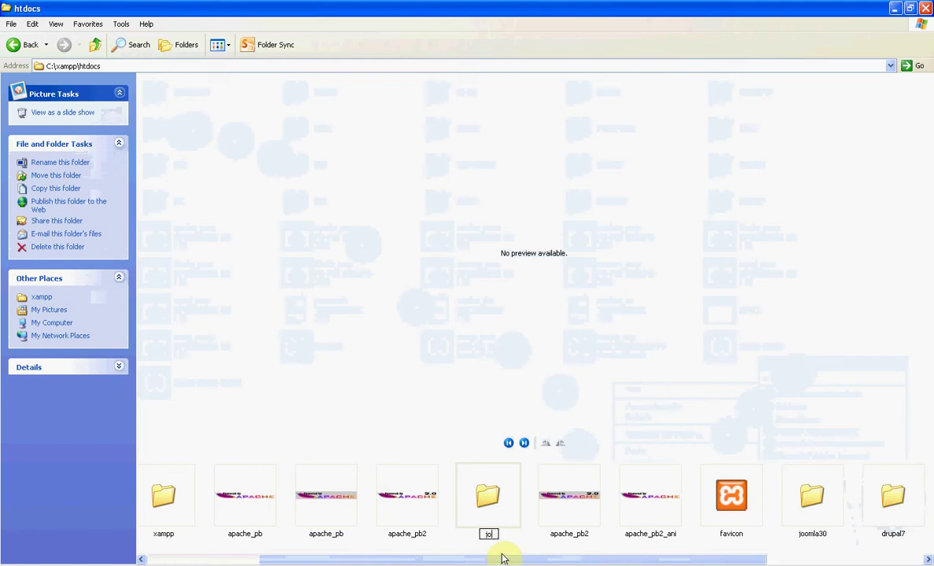
text(omla)
click(507, 512)
double_click(507, 512)
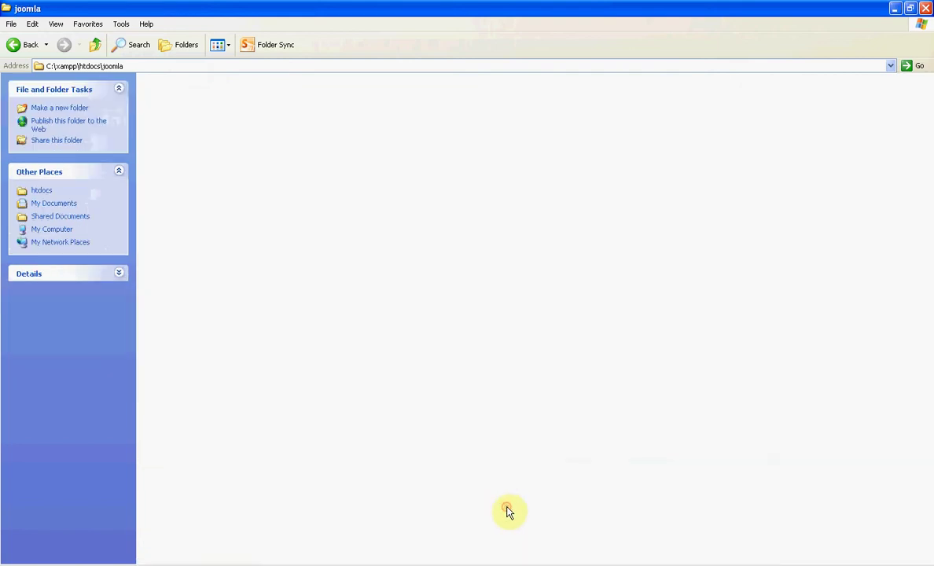
- Copy all files from Desktop\New Folder\joomla
click(896, 8)
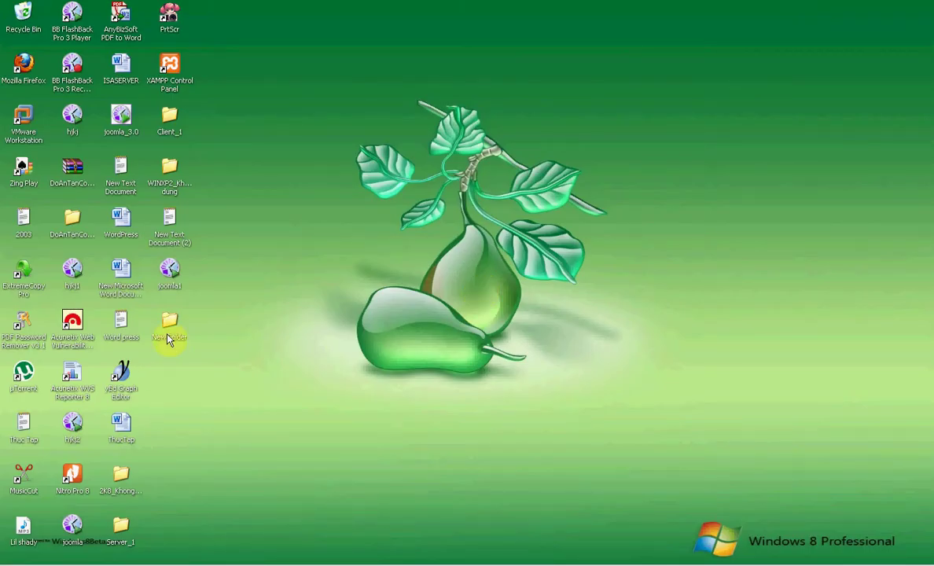
double_click(170, 334)
double_click(401, 249)
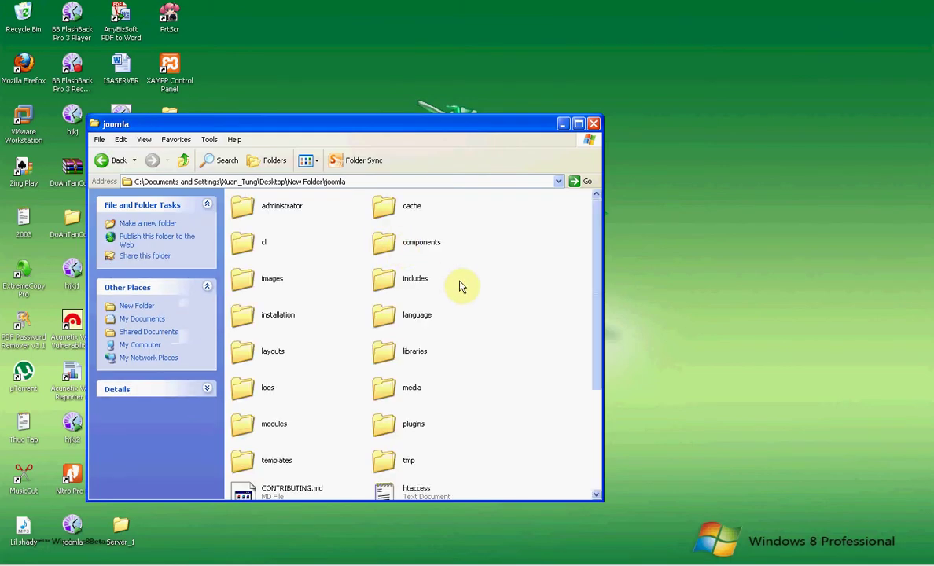
key(ctrl+a)
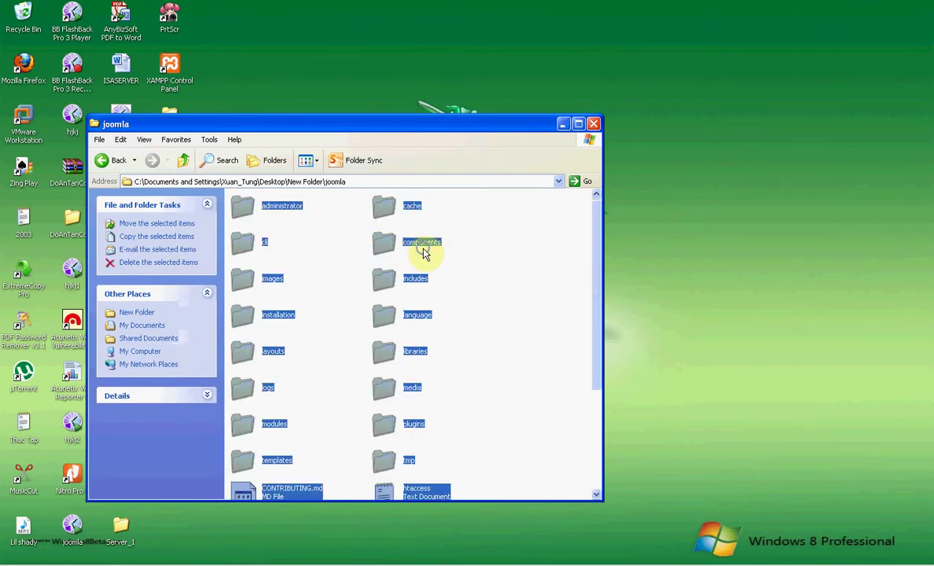
right_click(418, 245)
key(Escape)
right_click(418, 245)
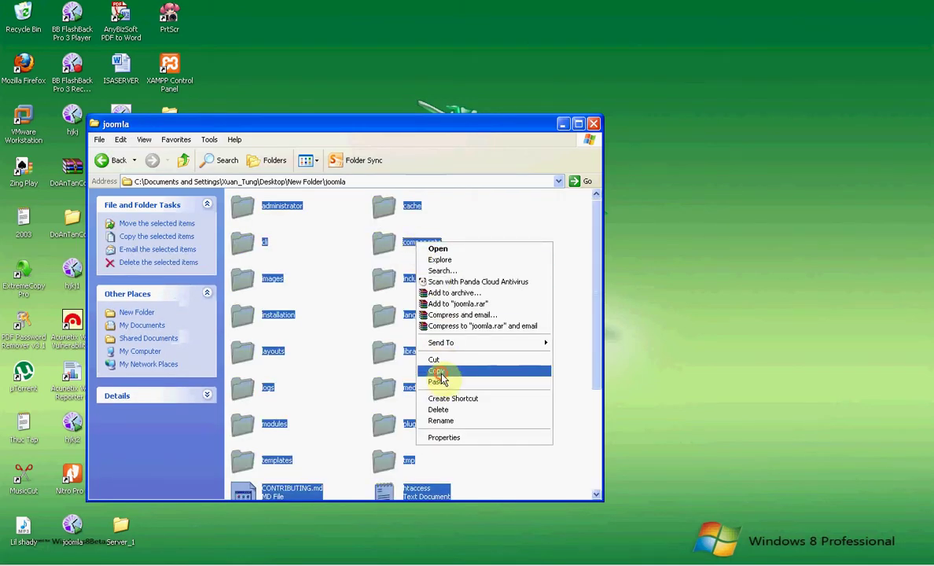
click(437, 373)
- Paste the Joomla files into htdocs\joomla, dismissing the copy tool's registration prompt
key(alt+Tab)
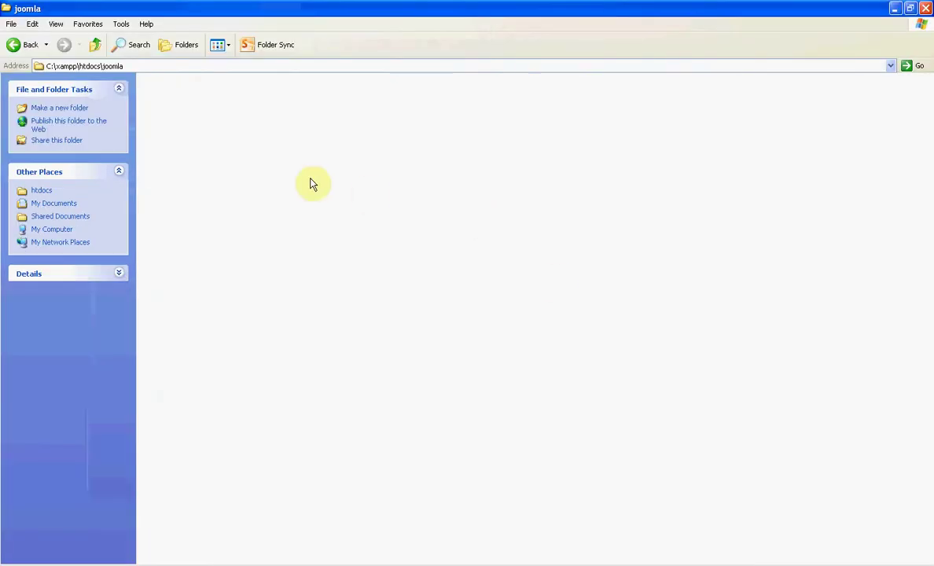
right_click(234, 151)
click(254, 216)
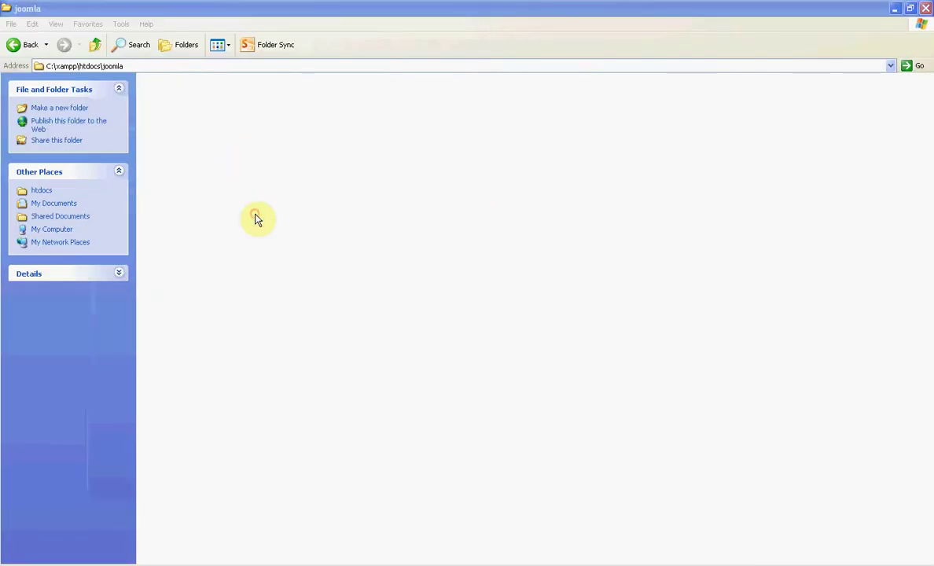
click(392, 320)
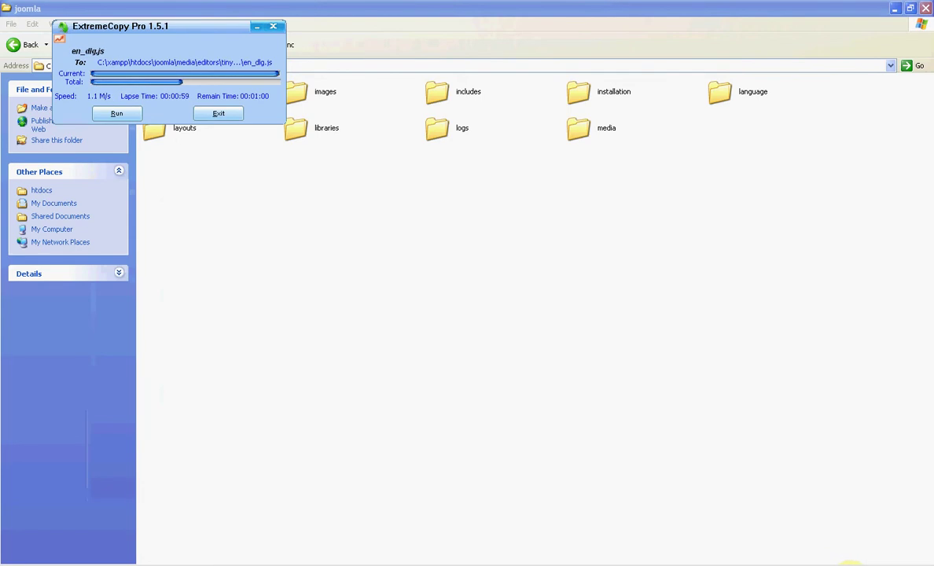
right_click(849, 564)
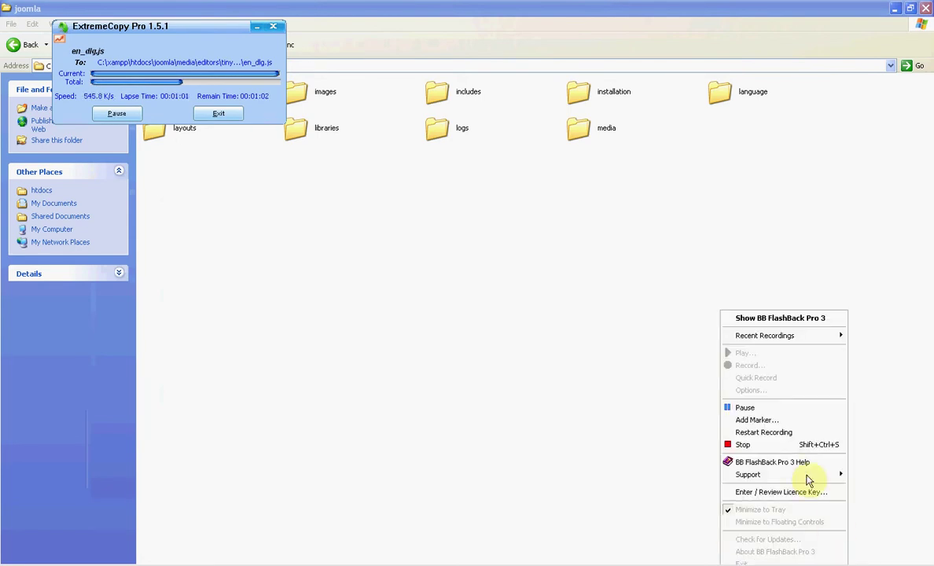
click(759, 409)
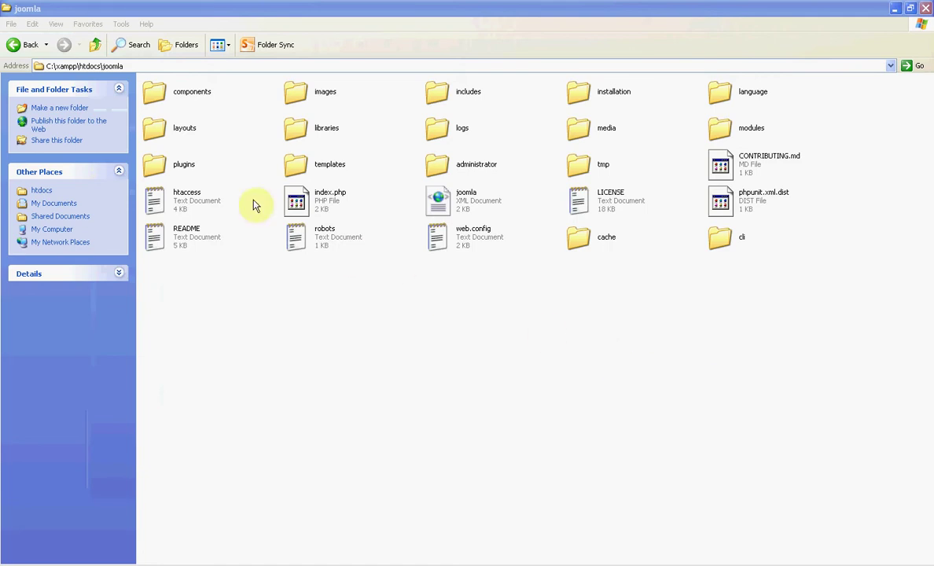
click(145, 67)
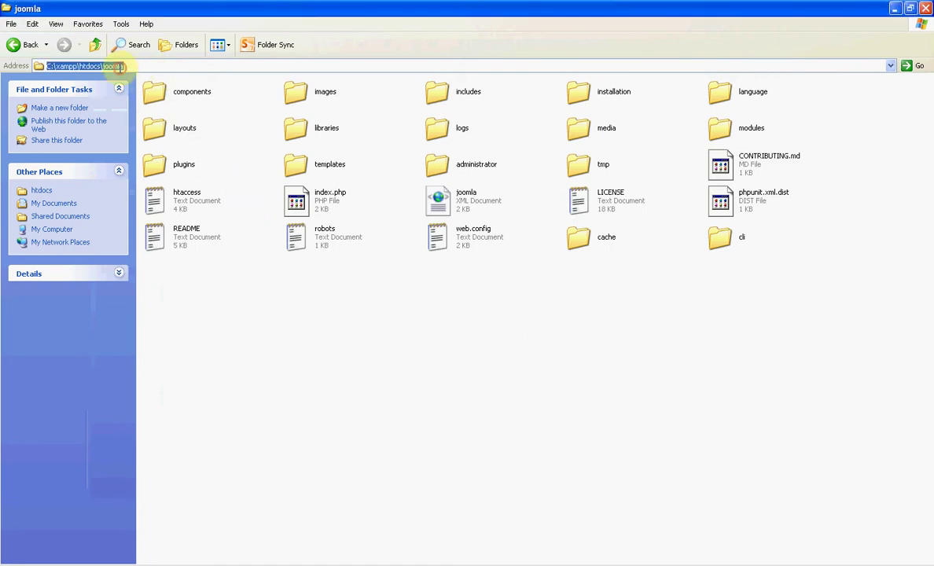
click(138, 67)
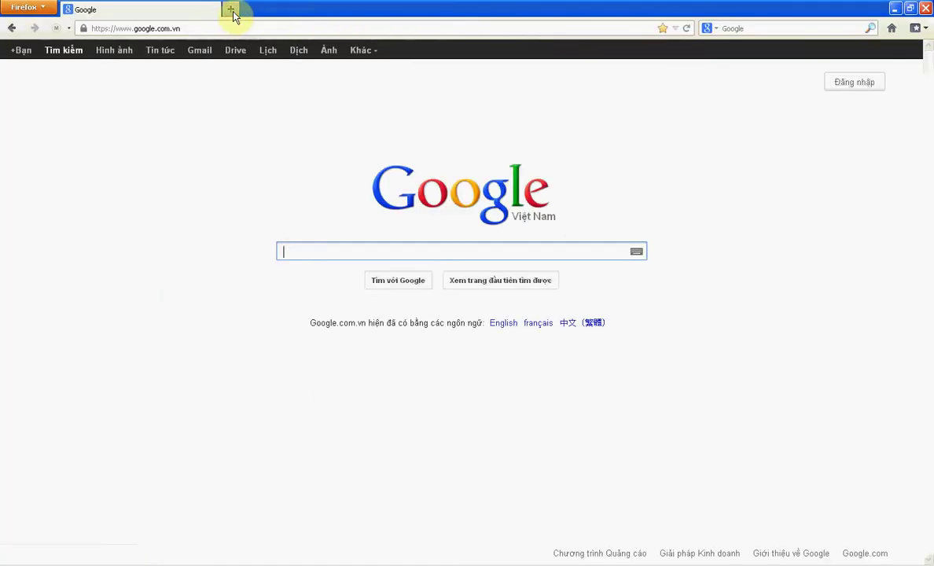
click(229, 11)
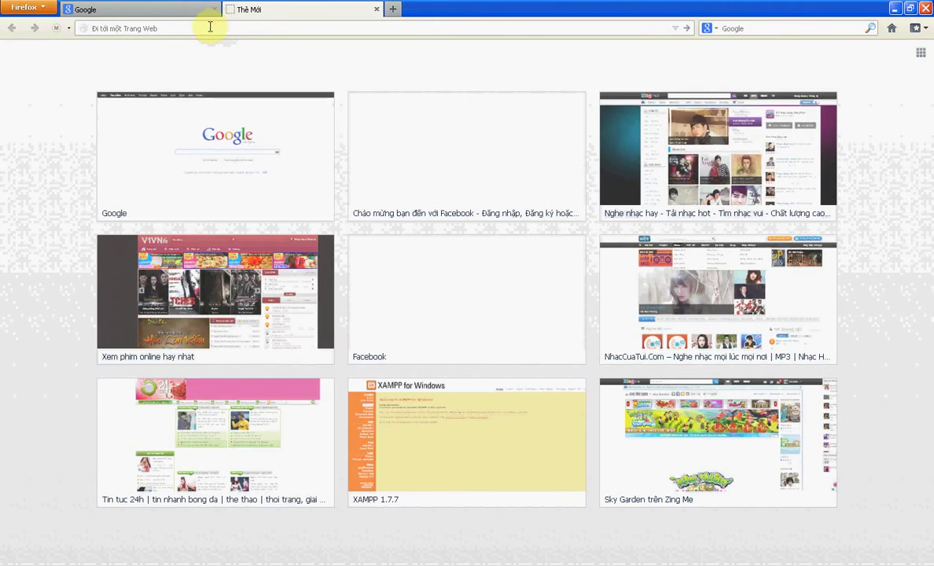
text(h)
key(BackSpace)
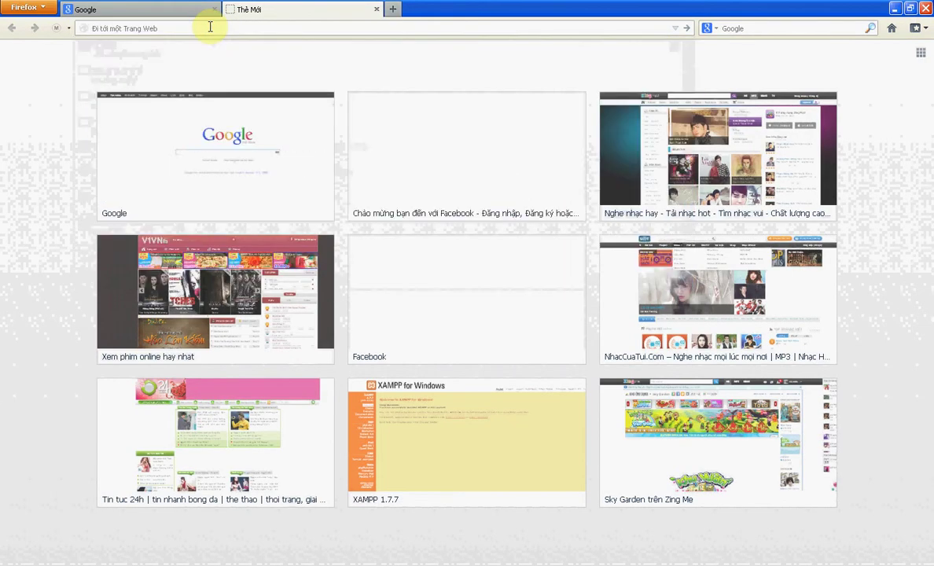
text(http)
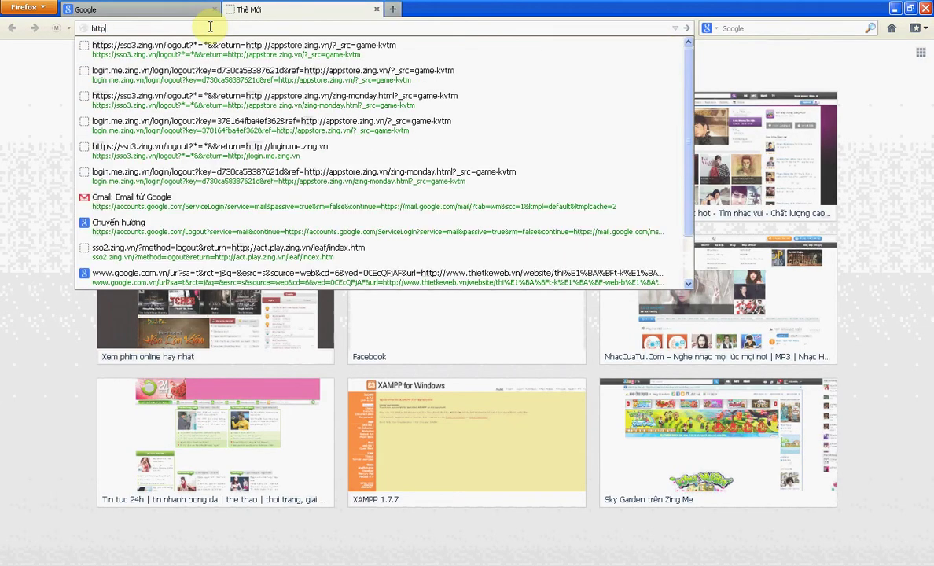
text(://)
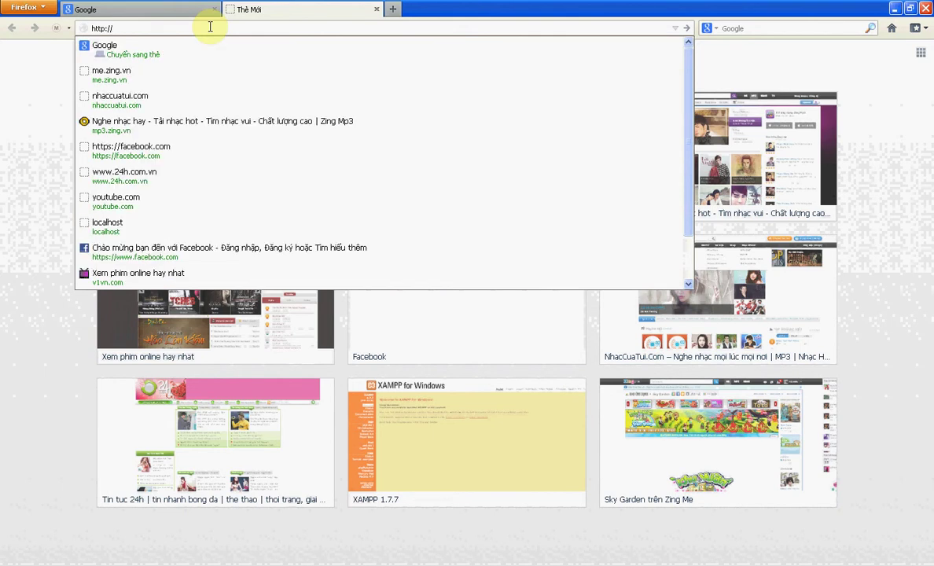
text(local)
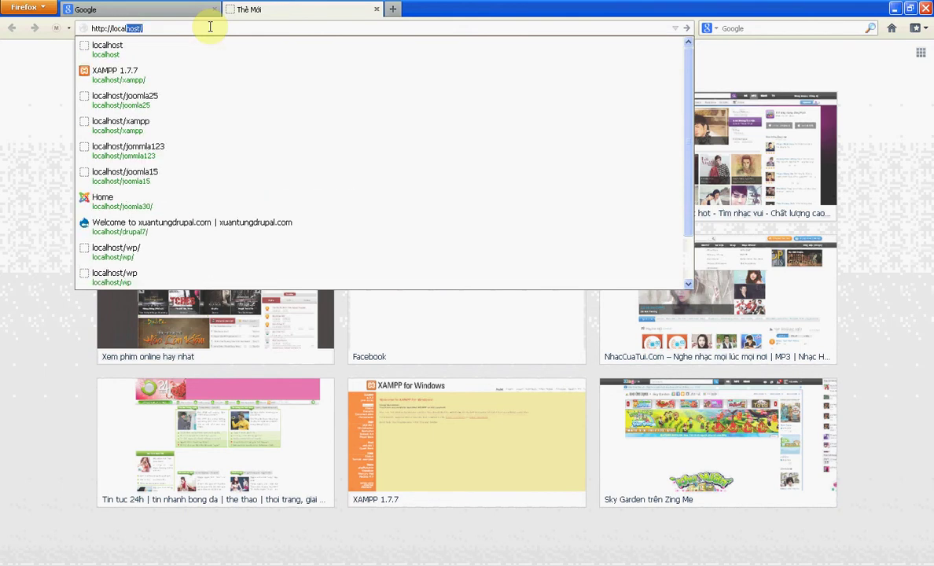
text(host/)
key(Escape)
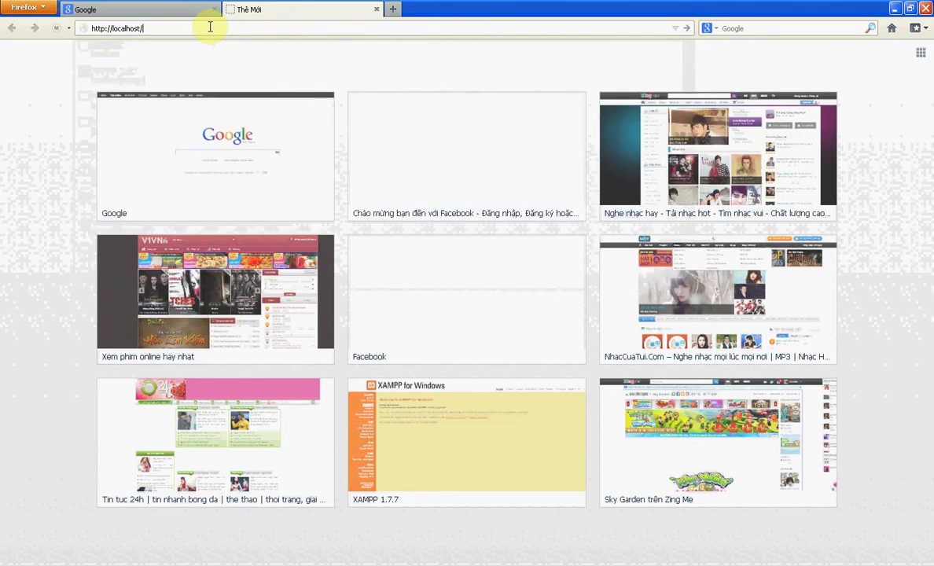
text(jomm)
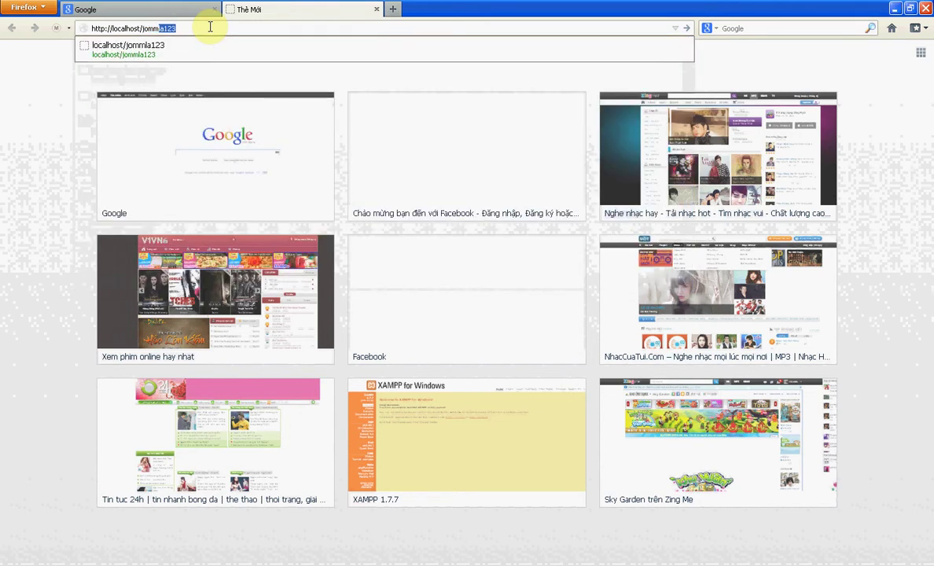
text(la)
key(Return)
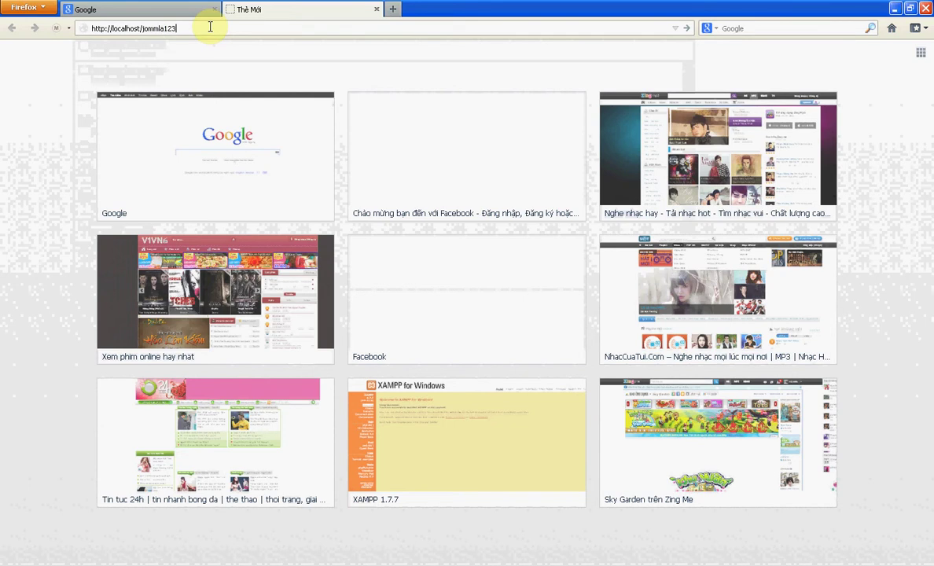
key(BackSpace)
key(BackSpace)
key(BackSpace)
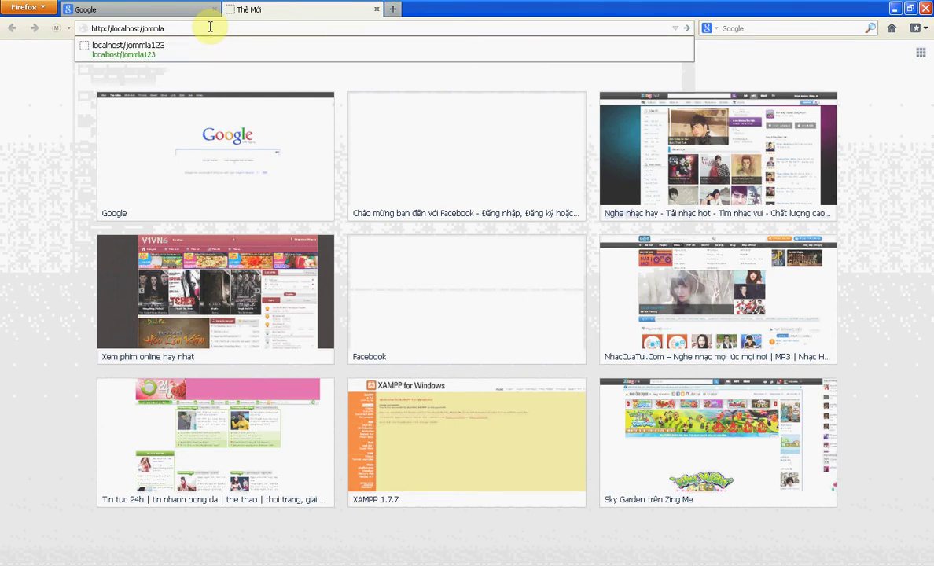
key(BackSpace)
key(BackSpace)
key(BackSpace)
key(BackSpace)
key(BackSpace)
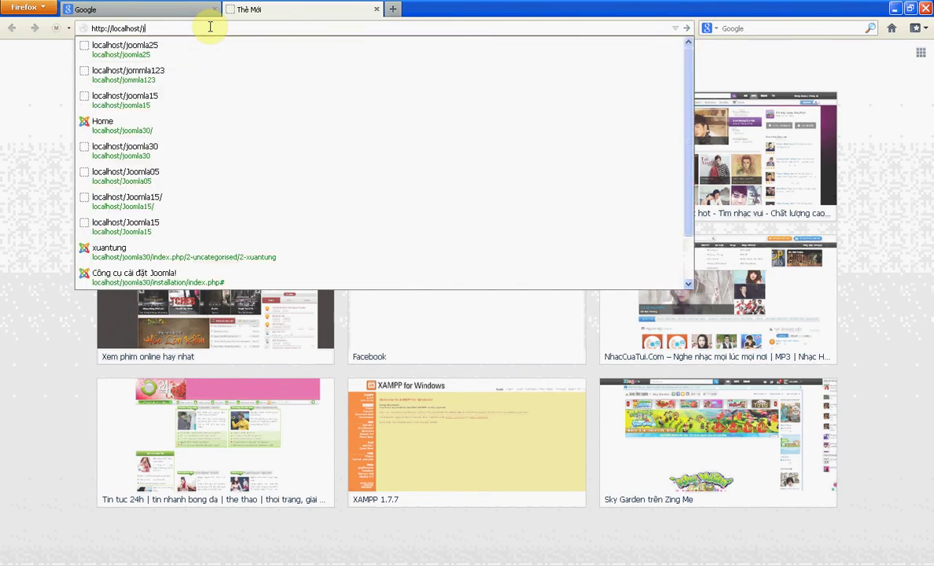
text(oomla)
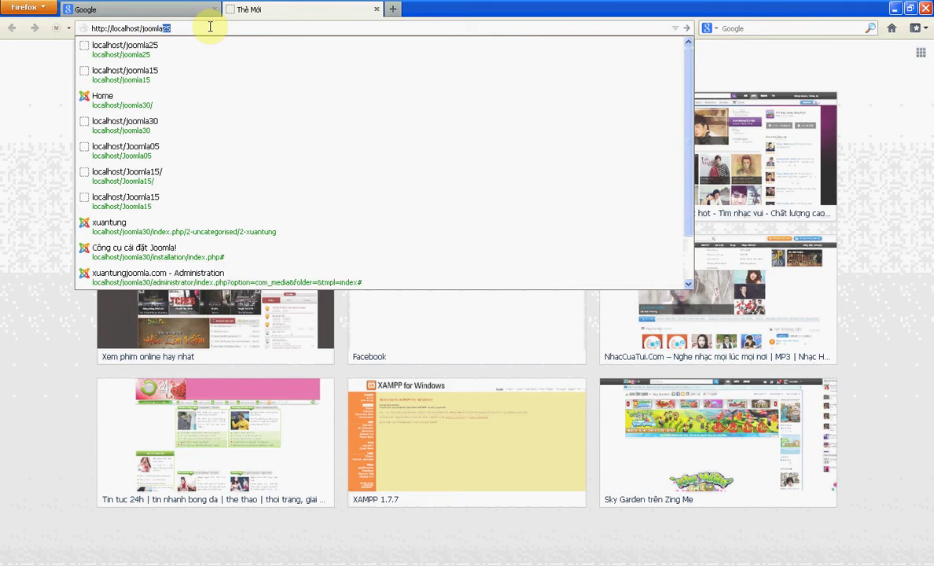
click(210, 27)
key(BackSpace)
key(BackSpace)
key(Return)
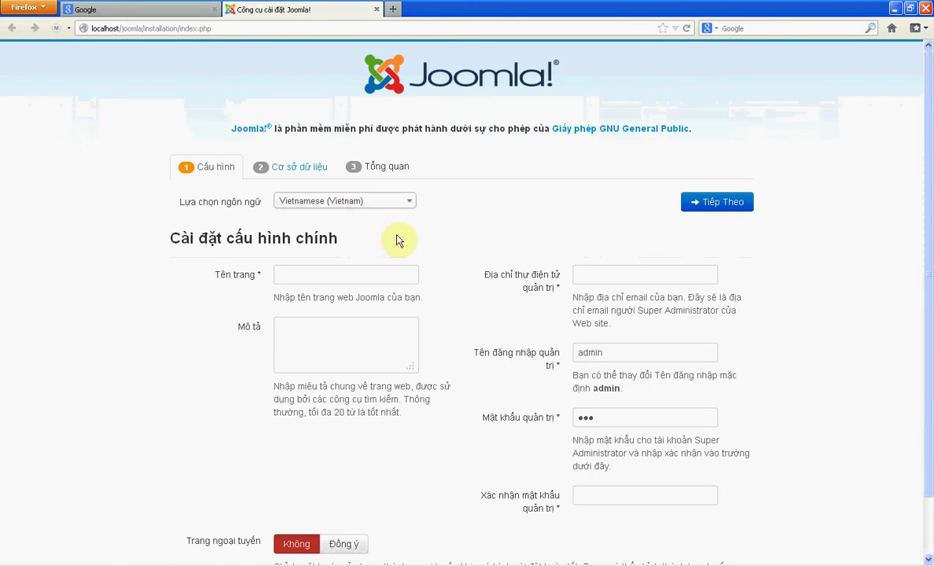
drag(184, 203, 313, 218)
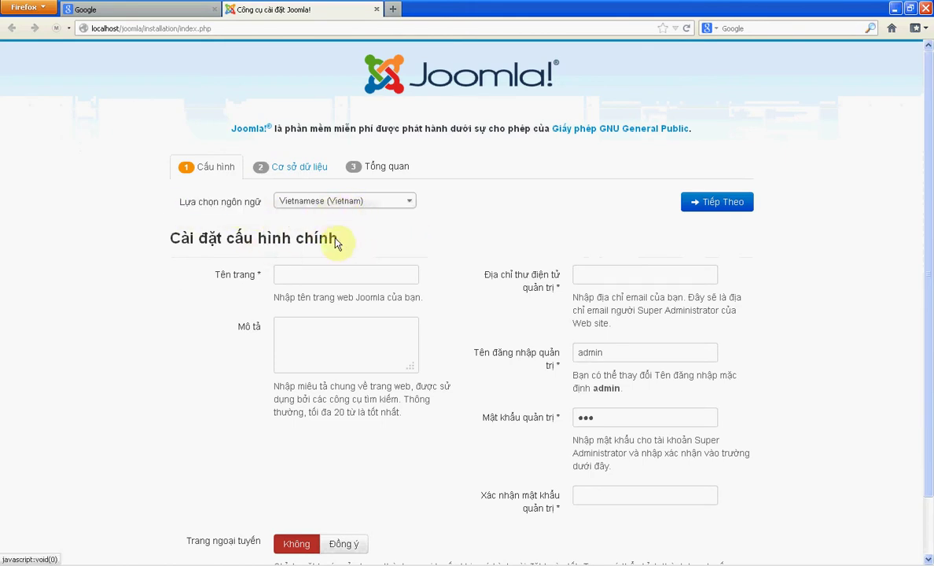
click(305, 275)
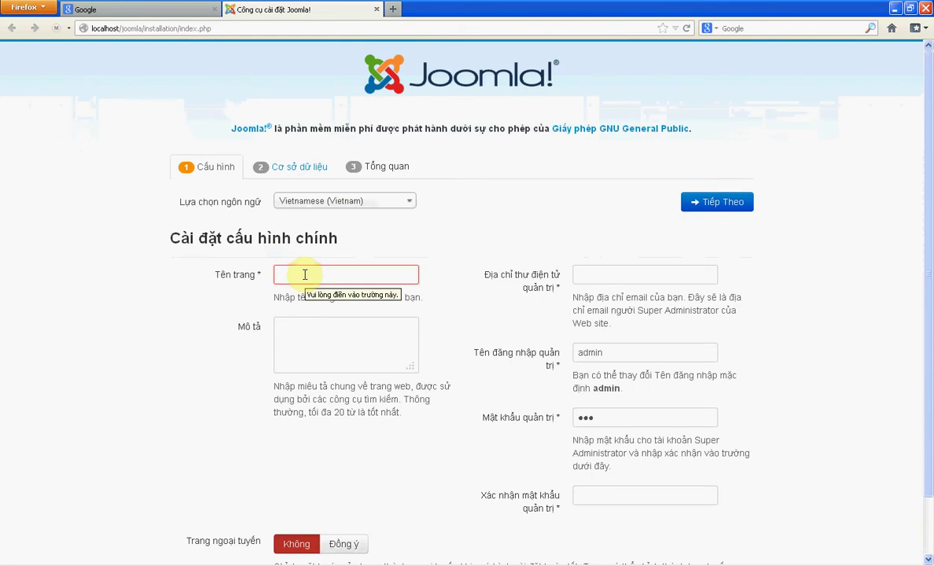
text(at)
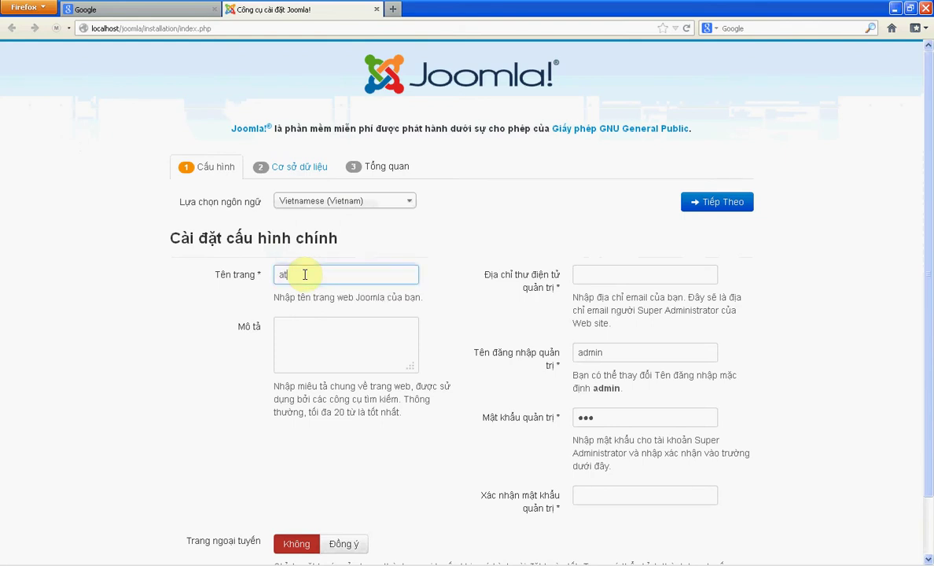
text(hen joomla.com)
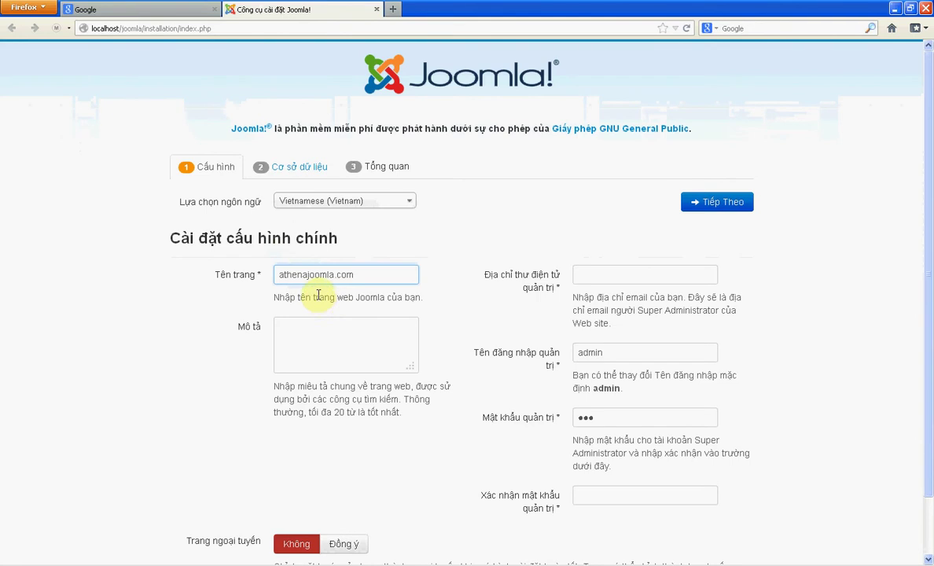
drag(354, 274, 275, 273)
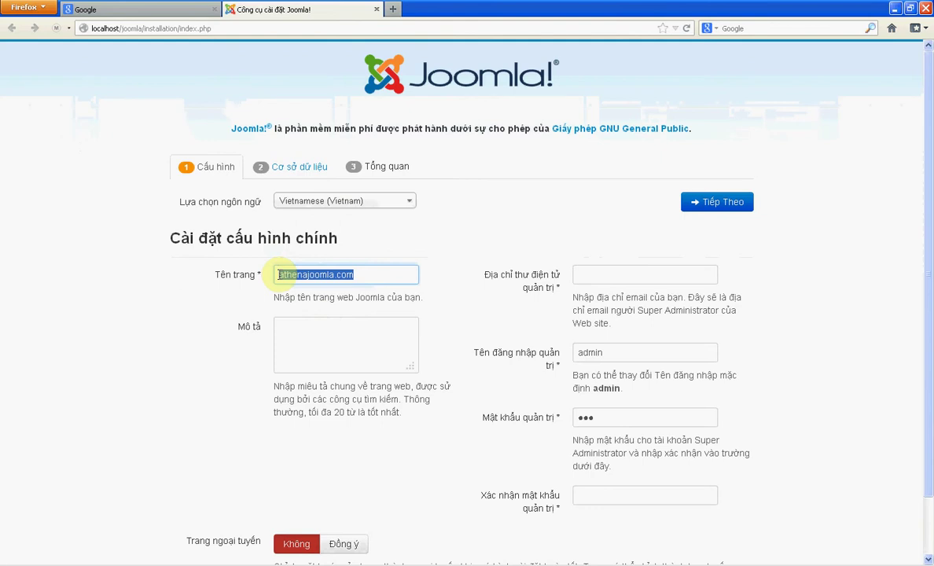
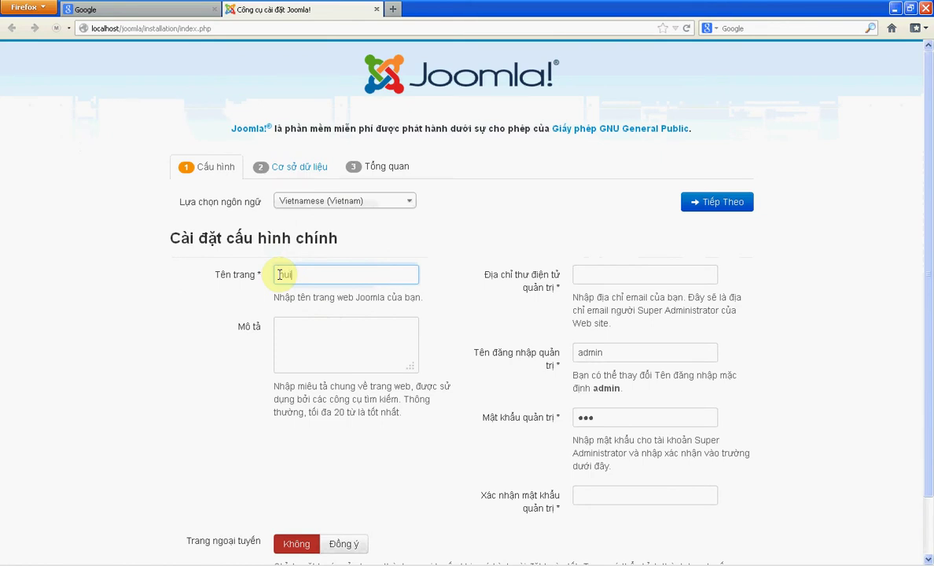
key(BackSpace)
key(BackSpace)
key(BackSpace)
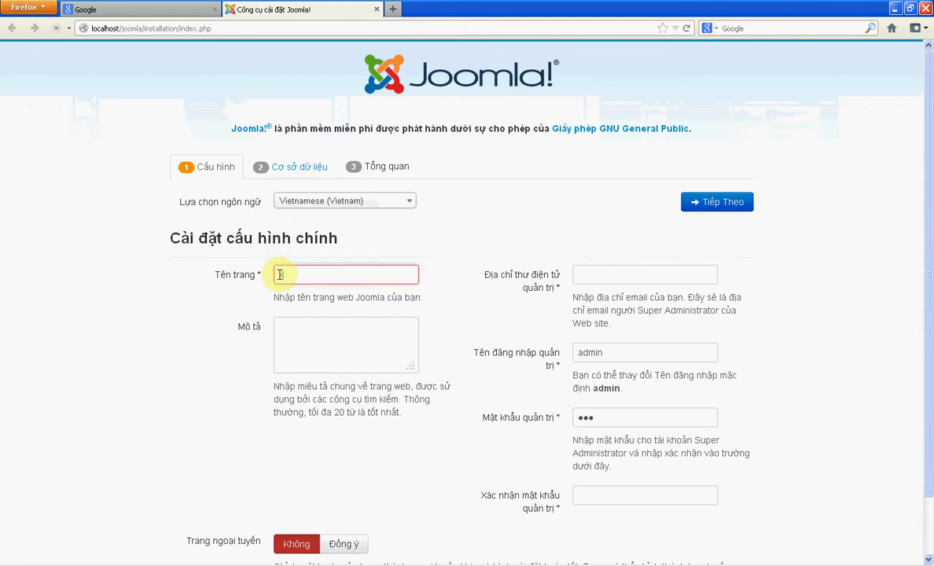
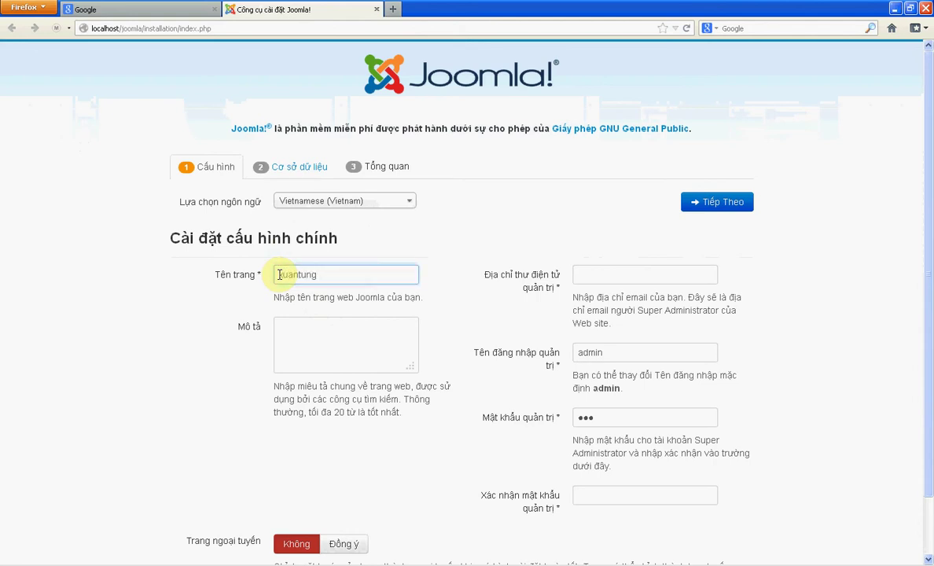
click(317, 329)
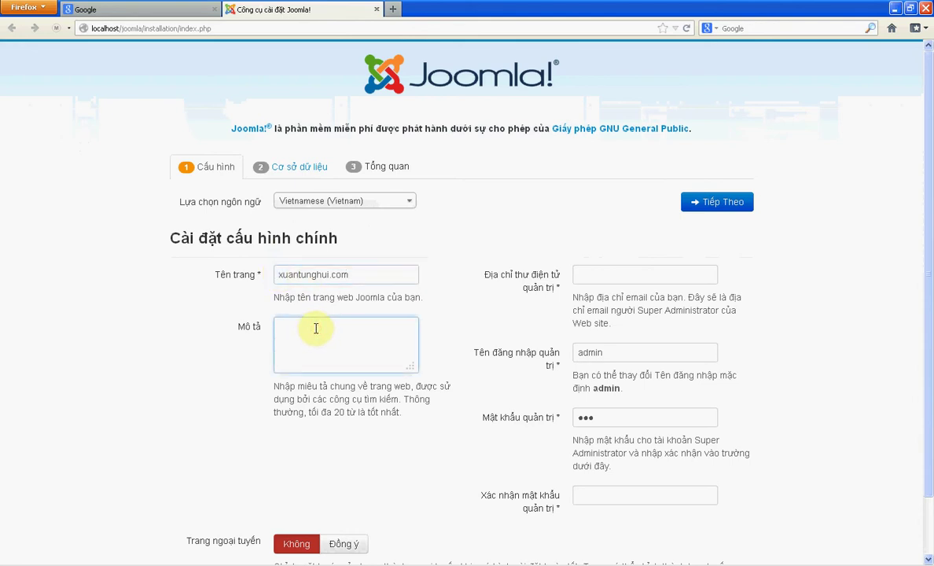
text(www.xuantunghui.com)
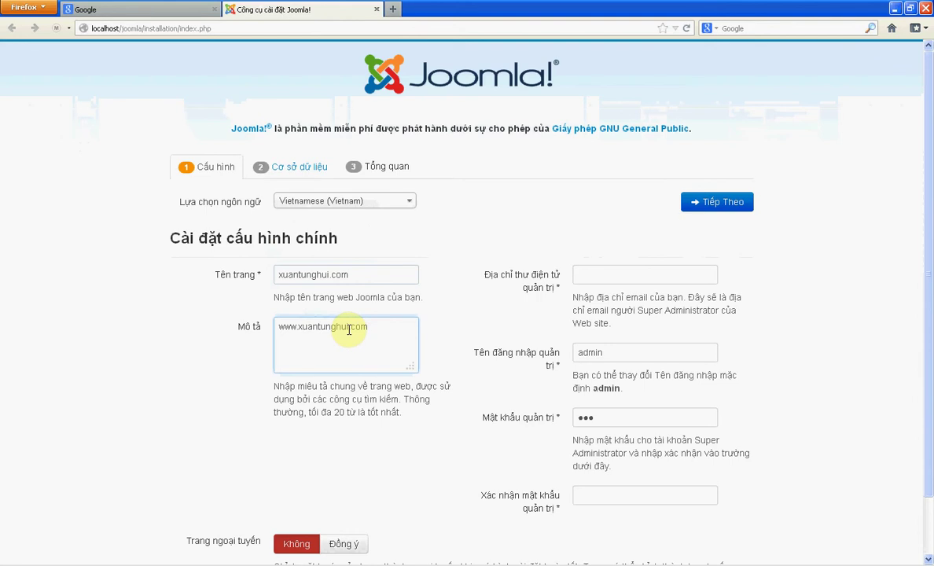
- Adjust site name and description, enter the admin e-mail and password confirmation, and proceed to database setup
click(331, 275)
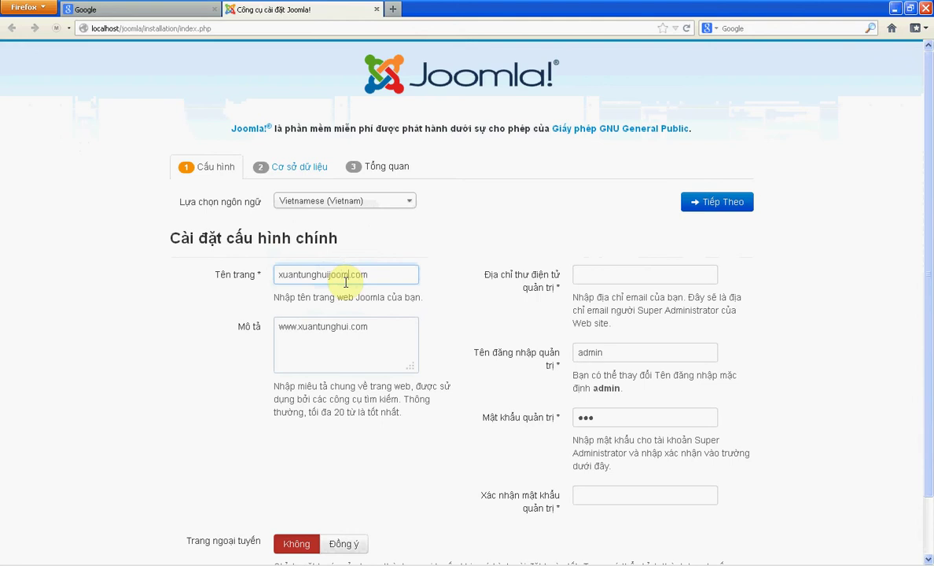
click(348, 328)
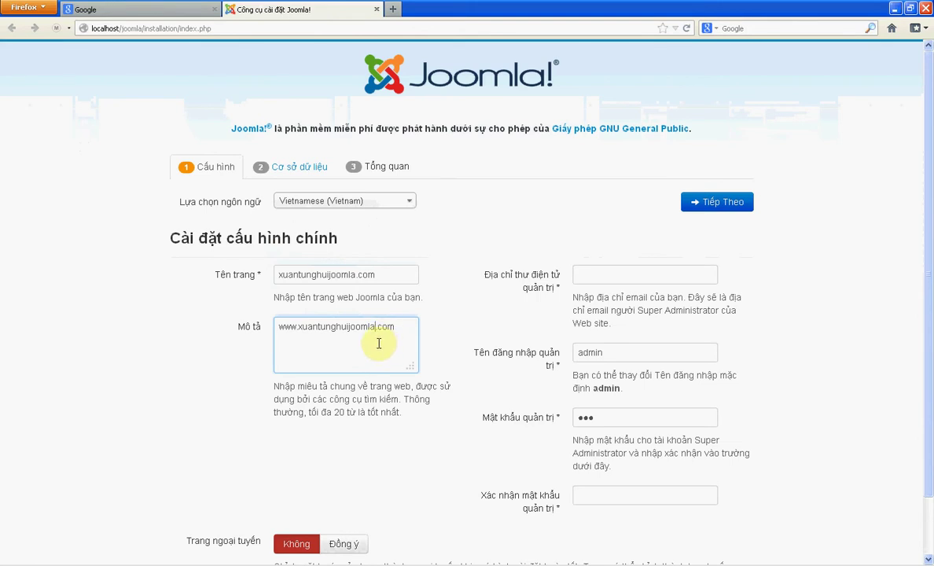
click(590, 273)
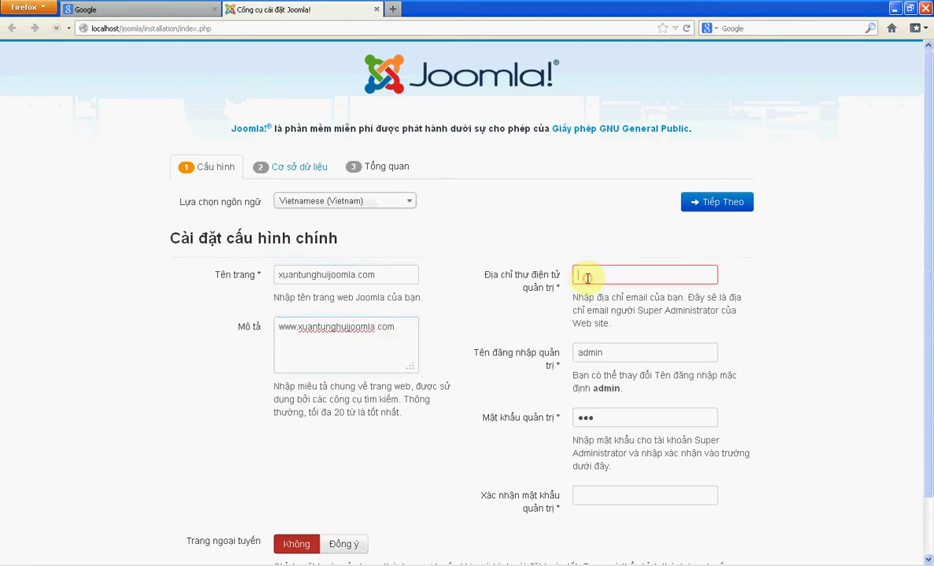
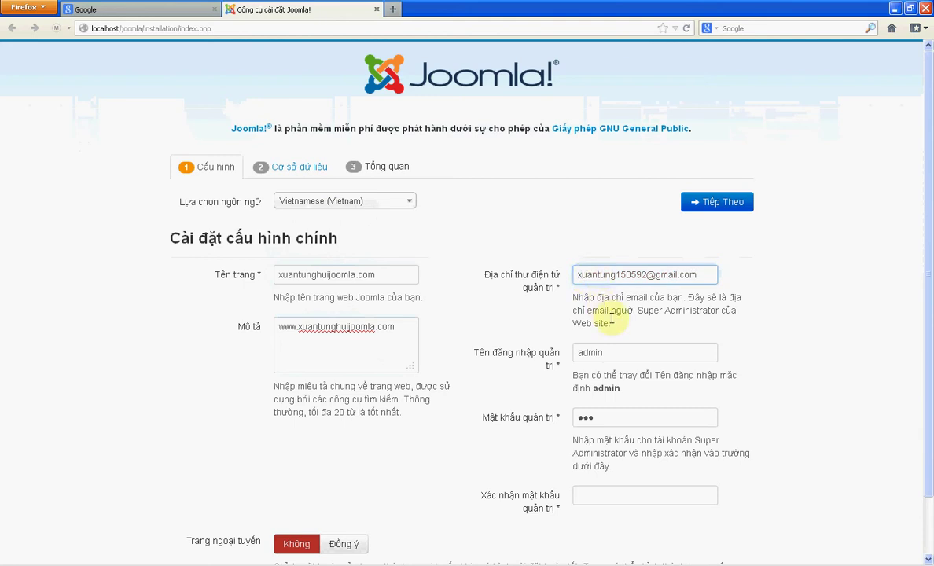
scroll(622, 440, down, 1)
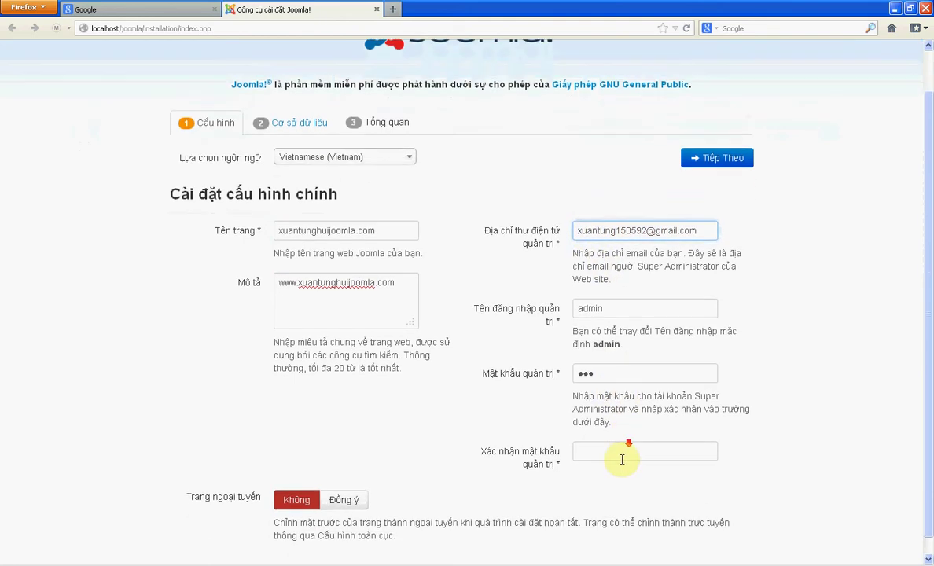
click(596, 435)
text(123)
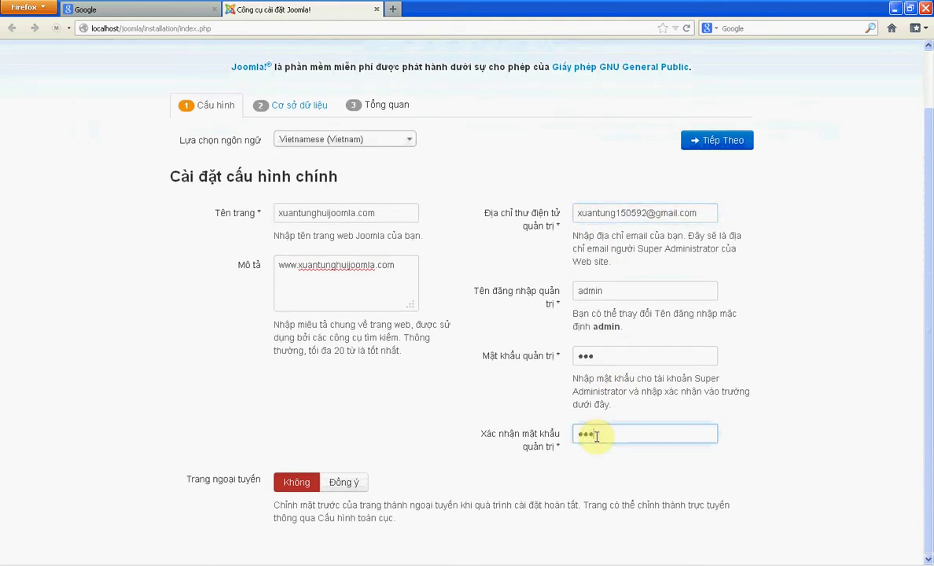
click(728, 142)
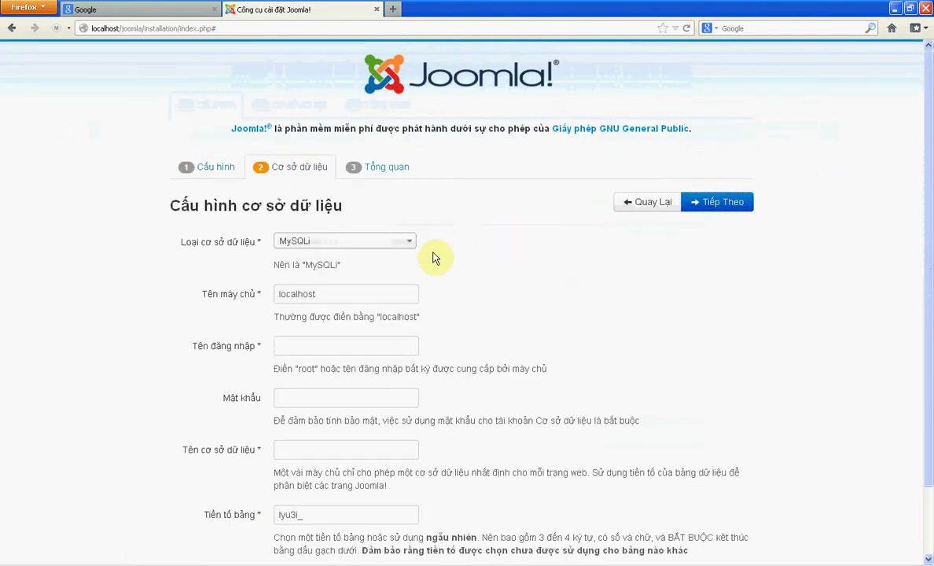
- Set database user root and database name joomla, then advance to the Overview step
scroll(380, 291, down, 1)
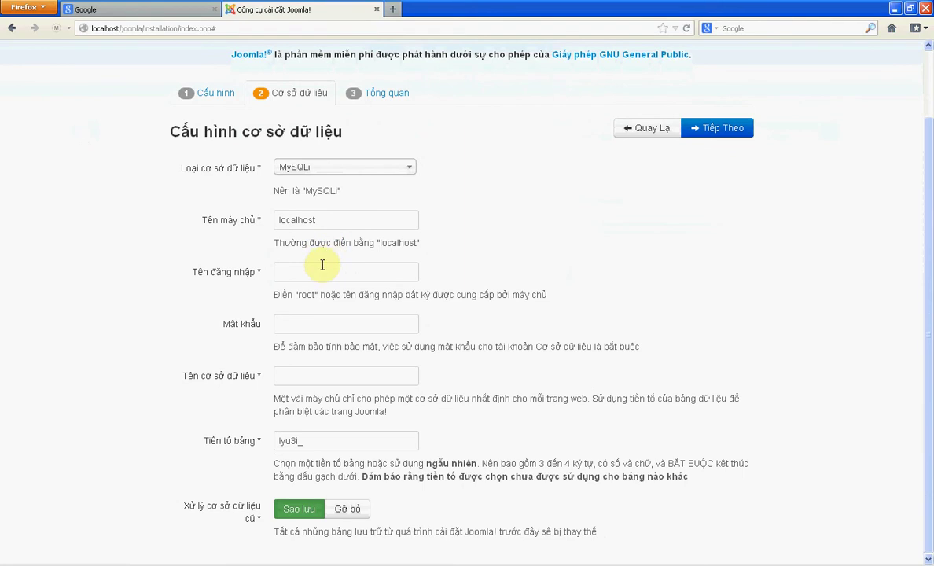
click(305, 274)
text(admin)
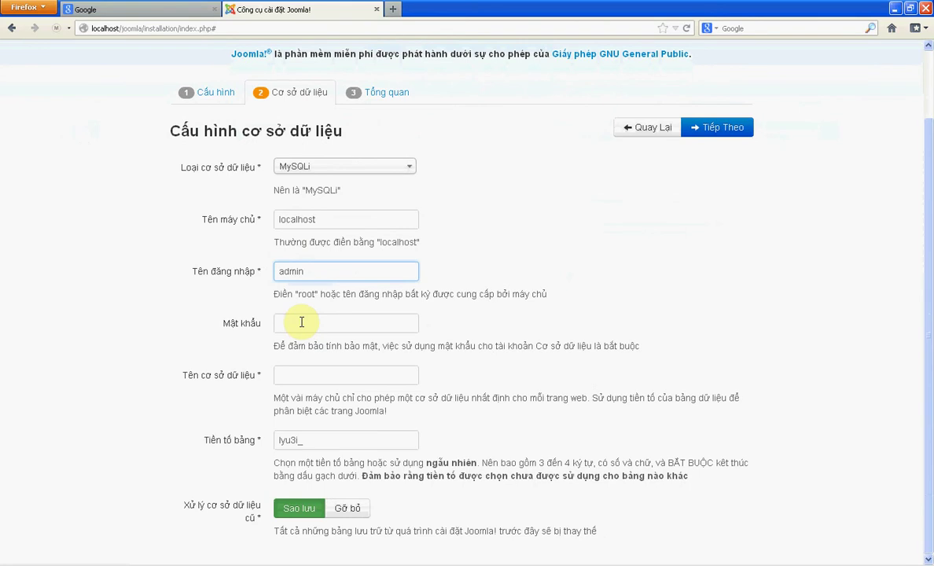
drag(308, 271, 272, 271)
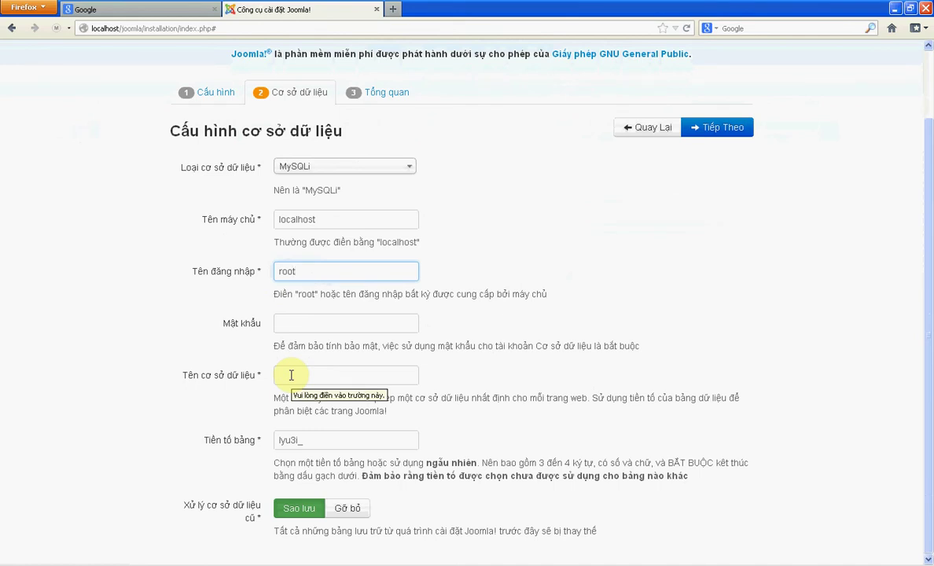
click(291, 375)
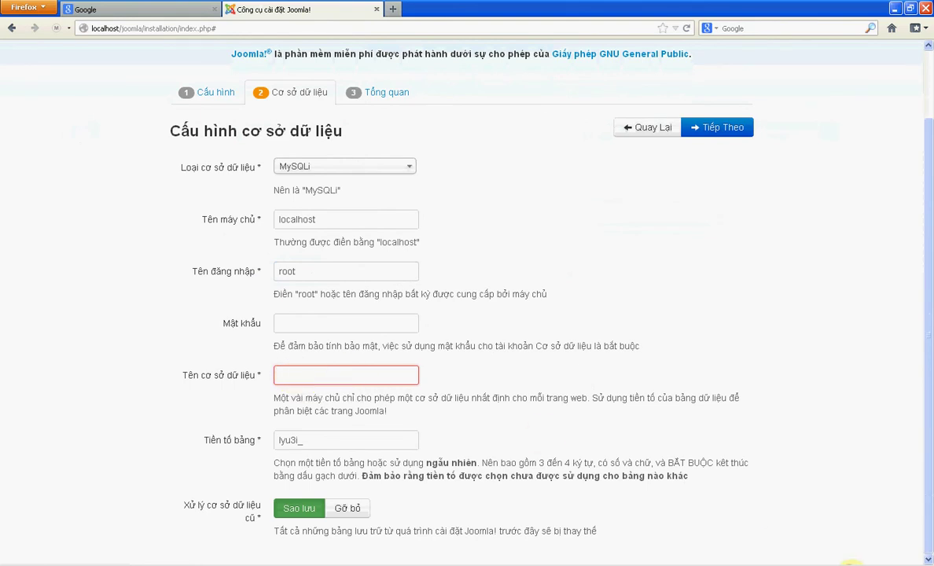
right_click(802, 396)
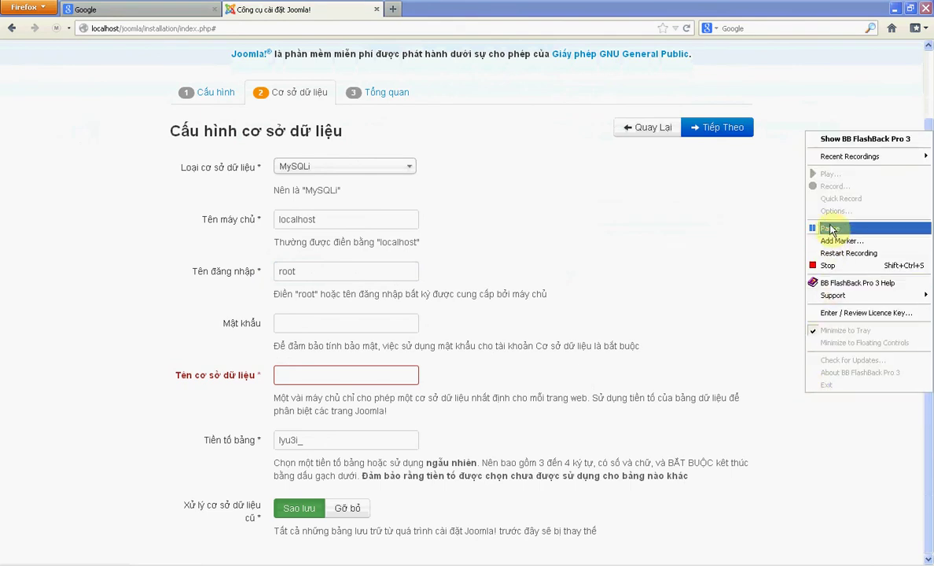
click(643, 308)
click(365, 377)
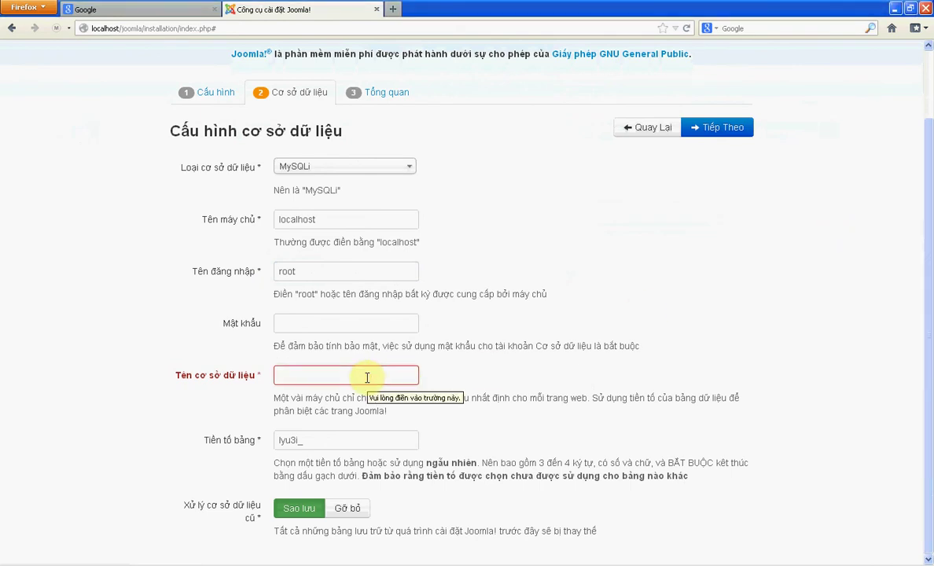
text(joomla)
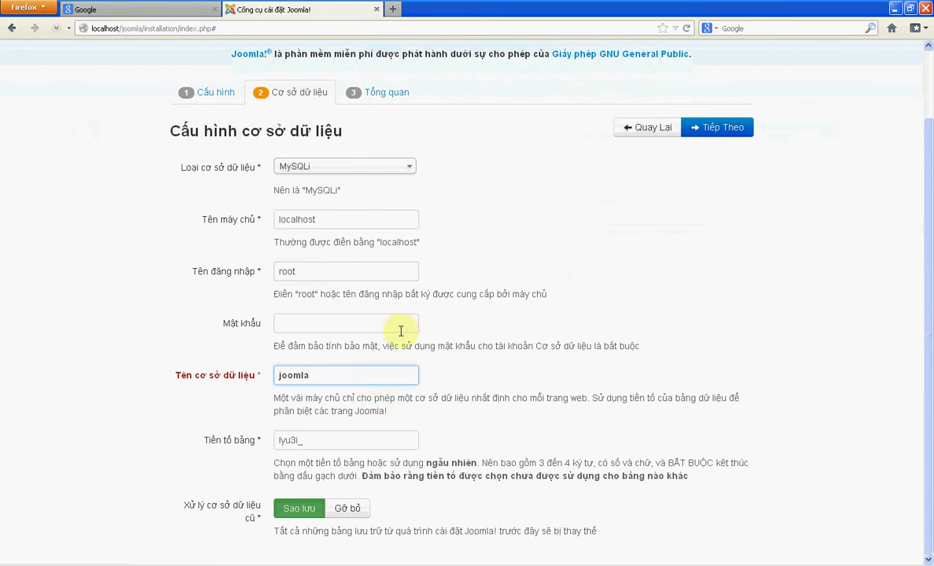
click(718, 127)
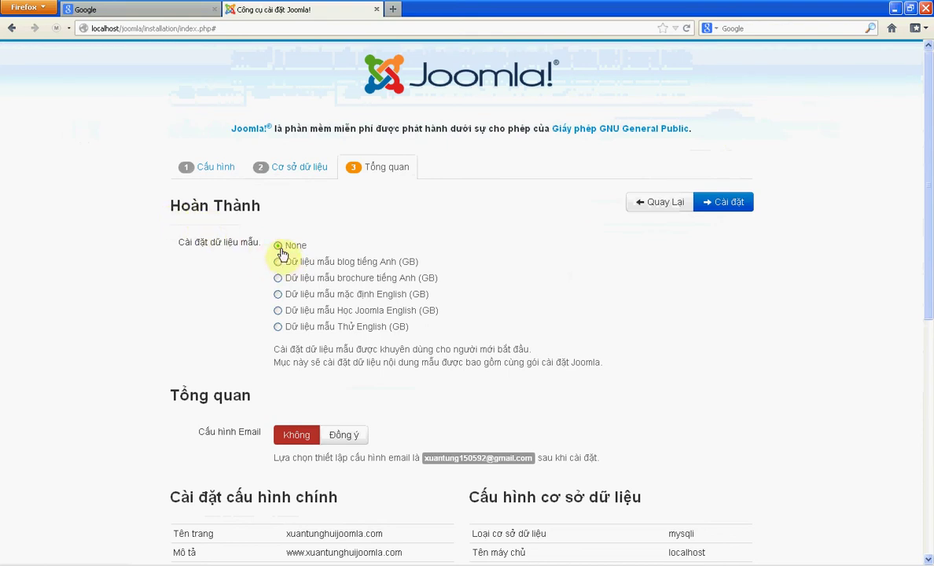
- Choose English (GB) default sample data, check the site name and description summary, and install
drag(193, 250, 229, 286)
click(236, 279)
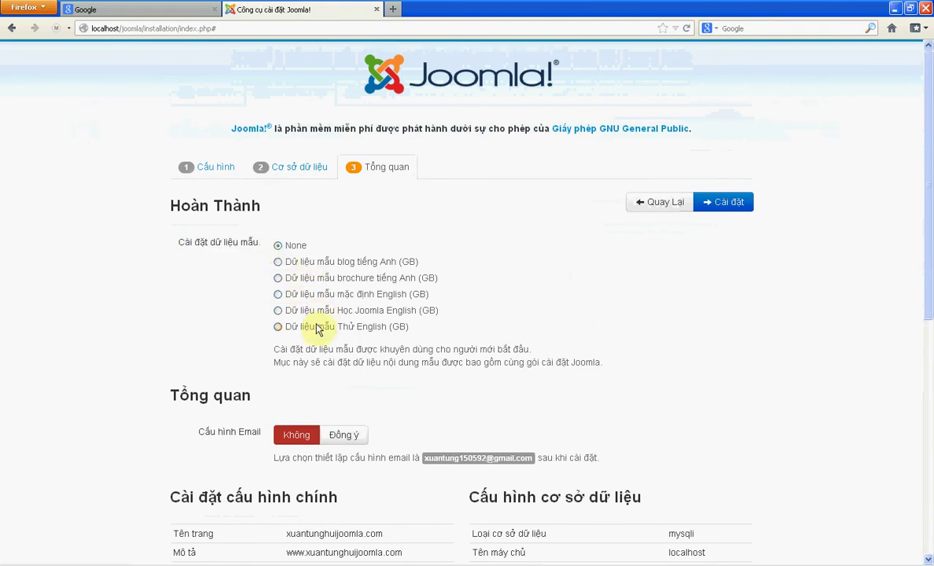
click(276, 296)
scroll(361, 308, down, 5)
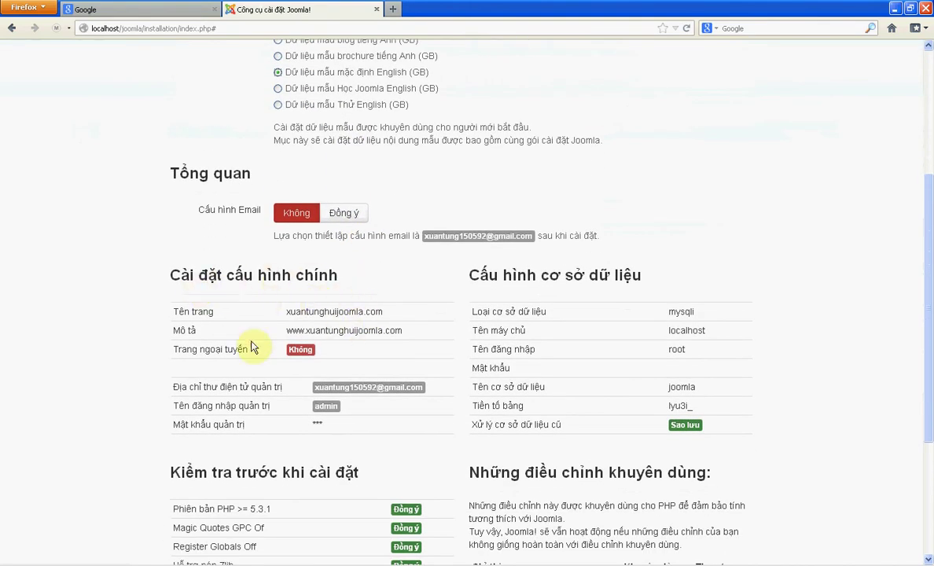
drag(173, 313, 400, 318)
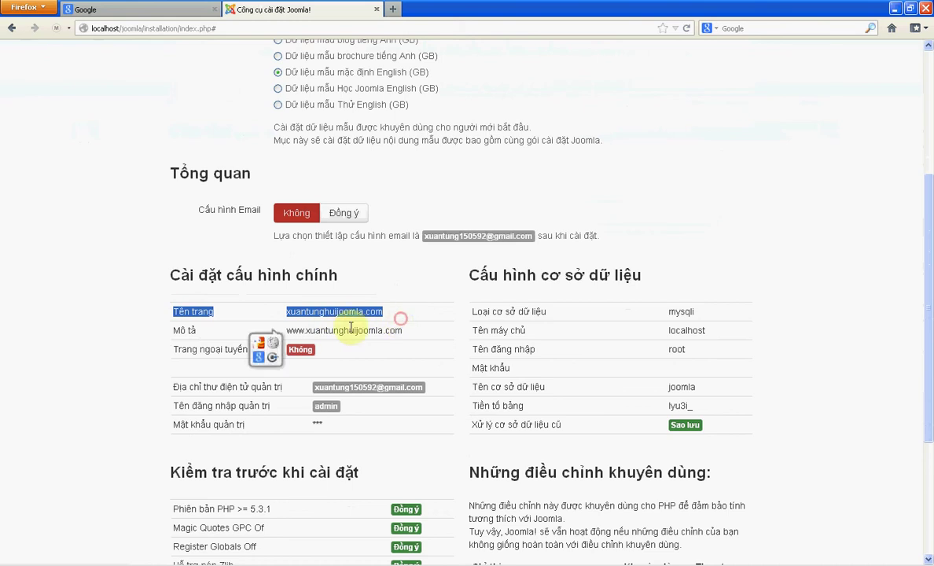
drag(174, 331, 417, 337)
click(425, 335)
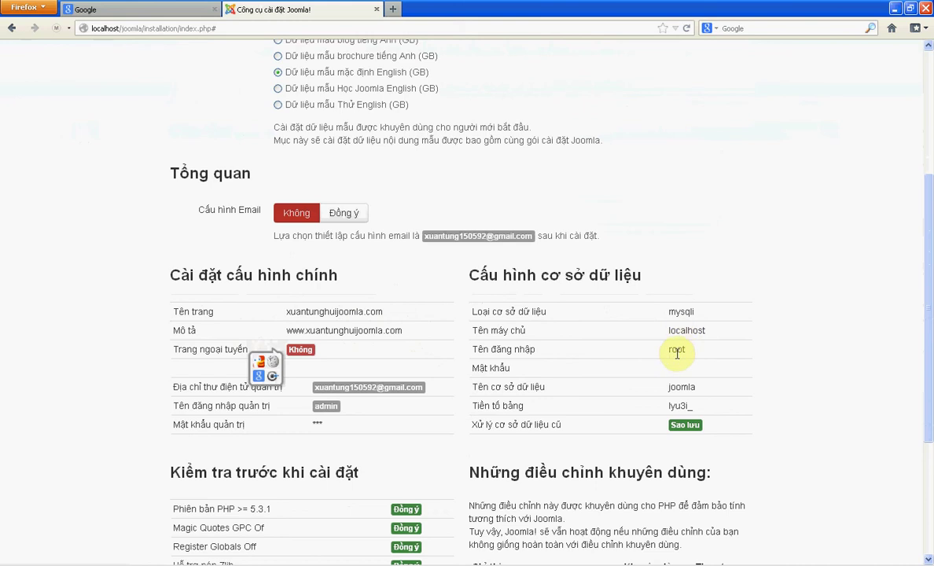
scroll(598, 366, down, 5)
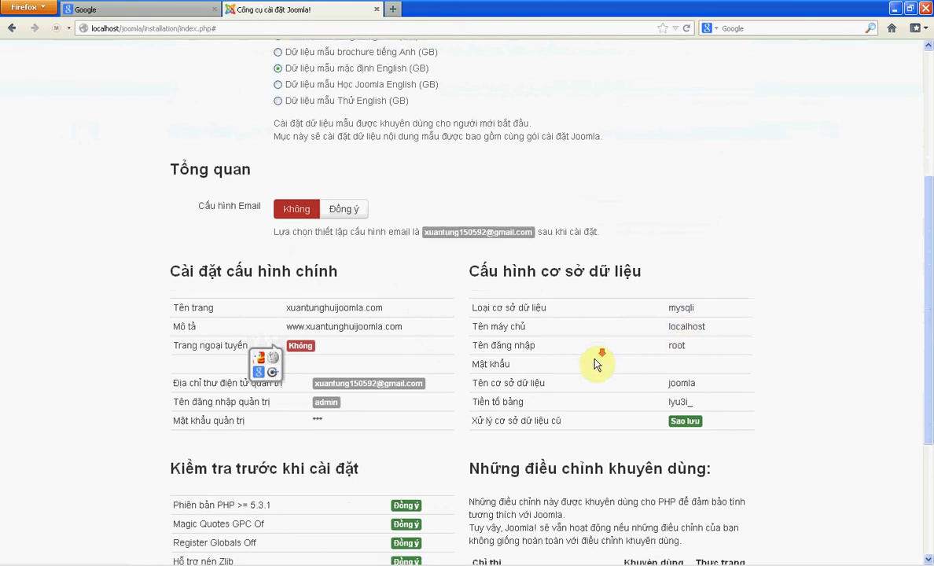
scroll(398, 397, up, 10)
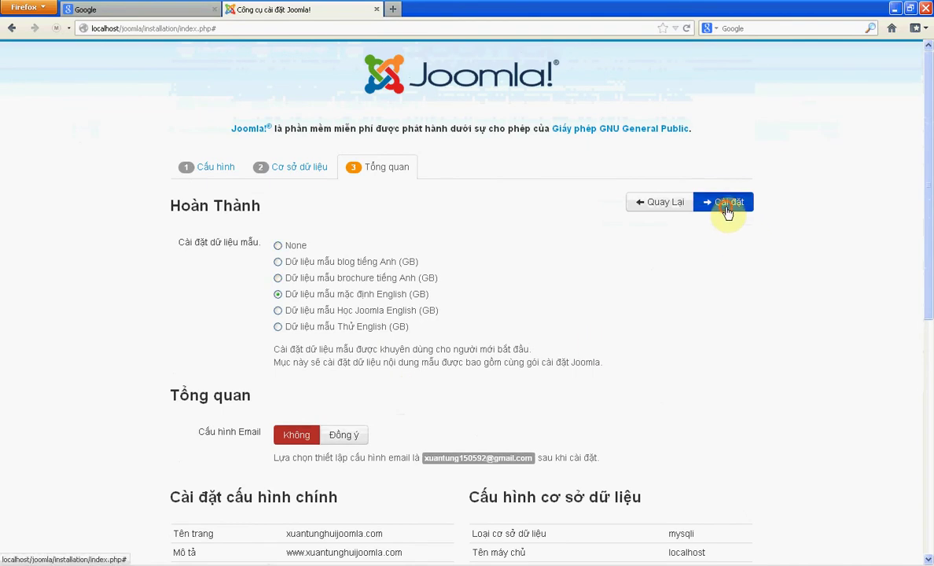
click(727, 210)
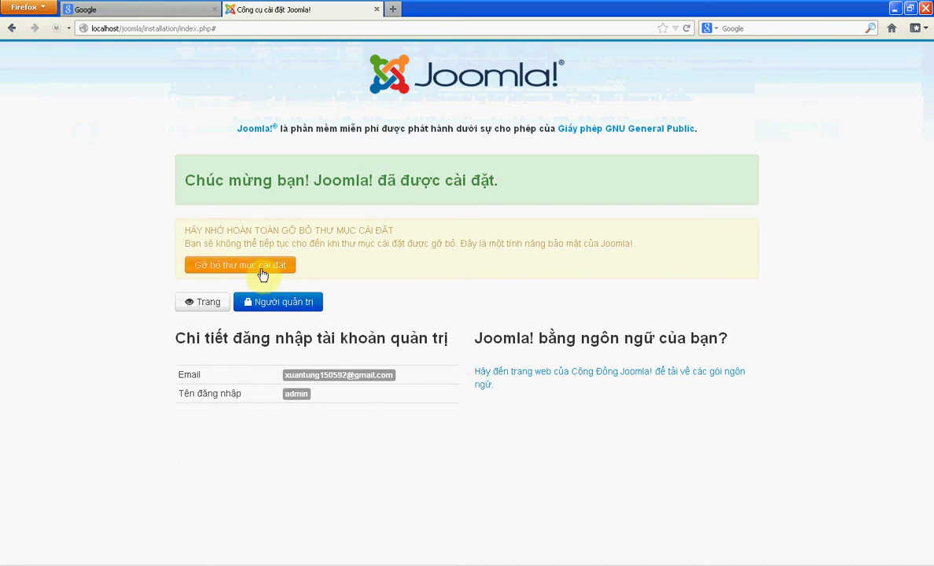
- Remove the Joomla installation folder and go to localhost/joomla/administrator
click(280, 267)
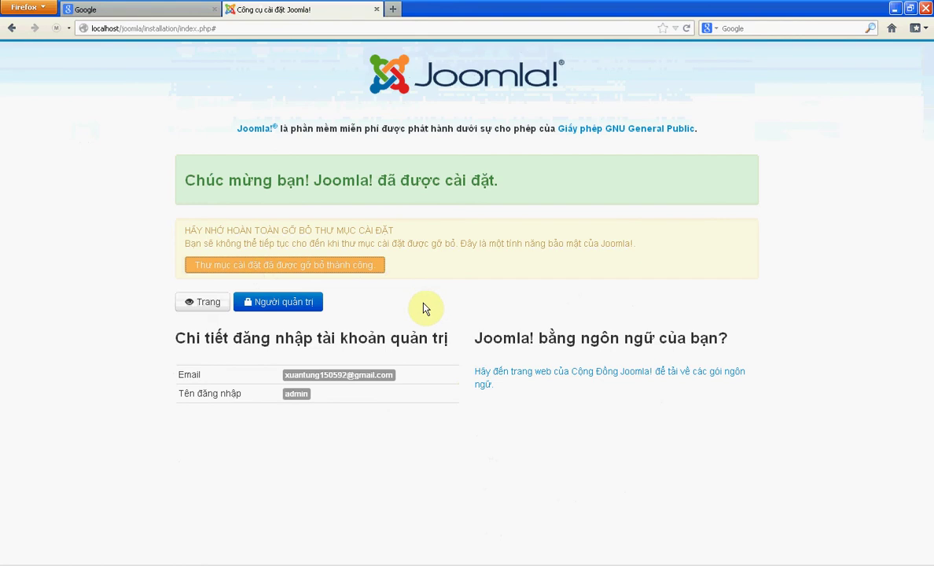
click(285, 308)
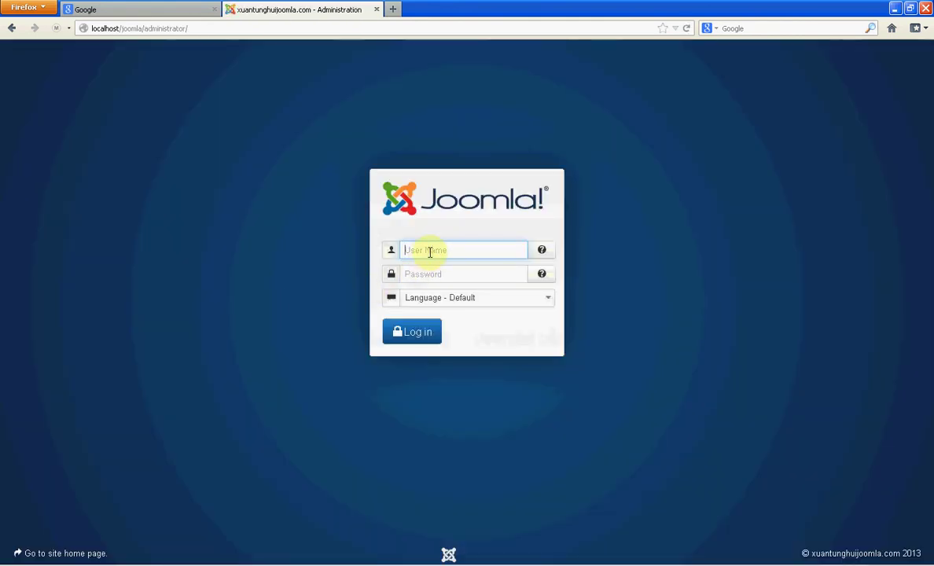
- Log in to the Joomla administrator control panel with the saved admin credentials
click(430, 251)
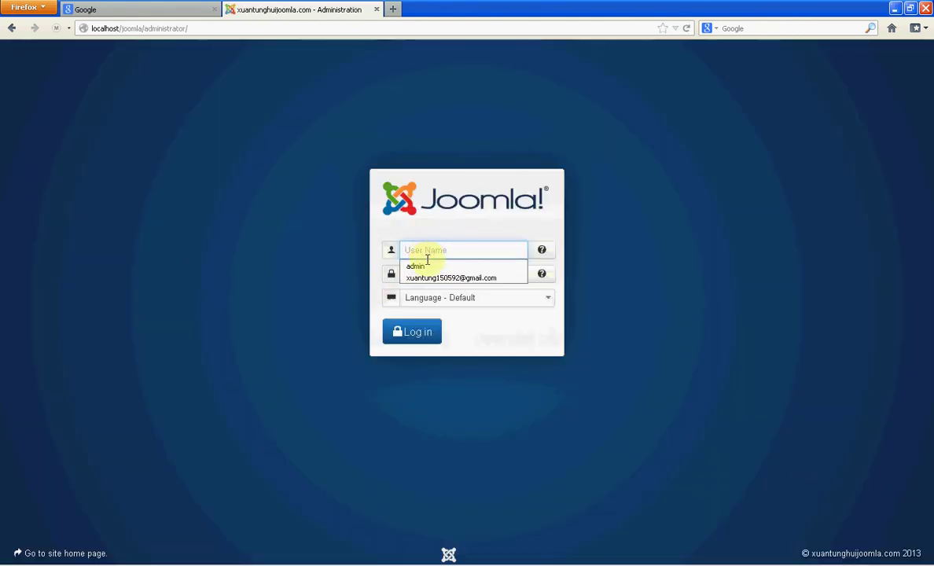
click(428, 265)
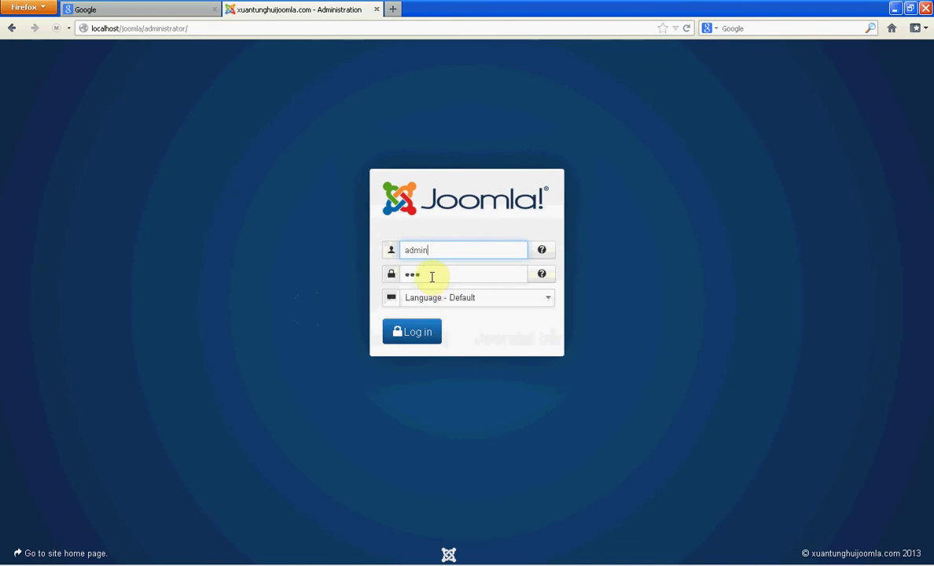
click(427, 337)
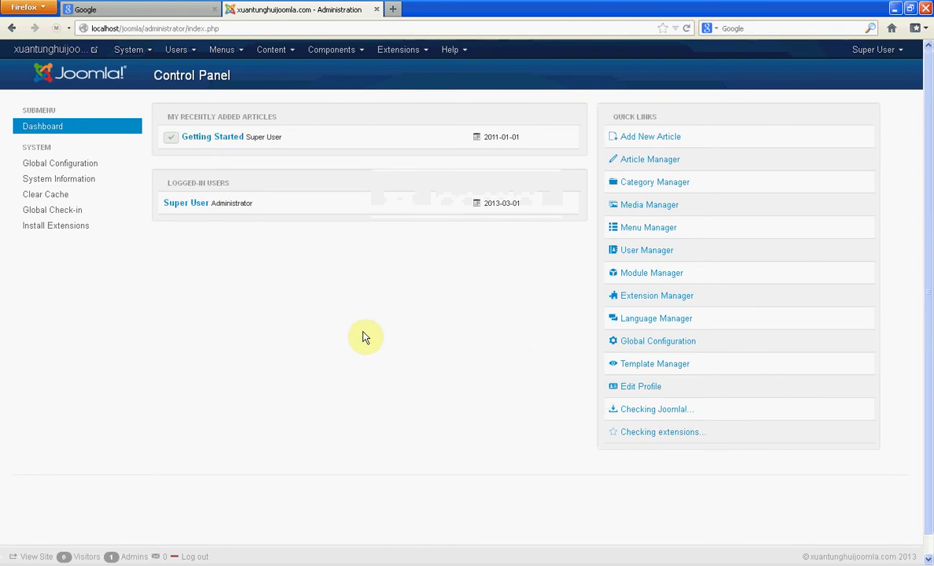
- Look over the System, Users and Menus menus, then open the public site in a new tab
click(143, 57)
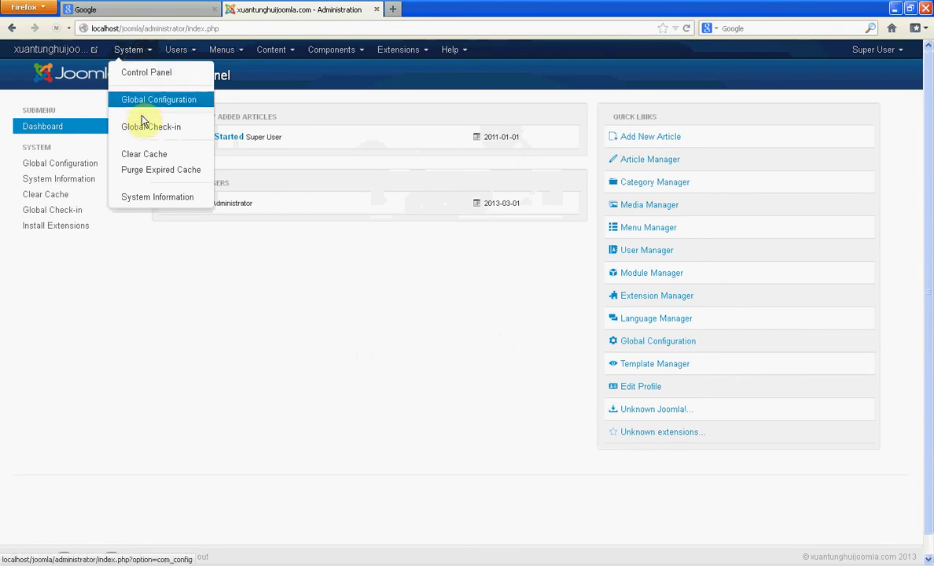
click(189, 53)
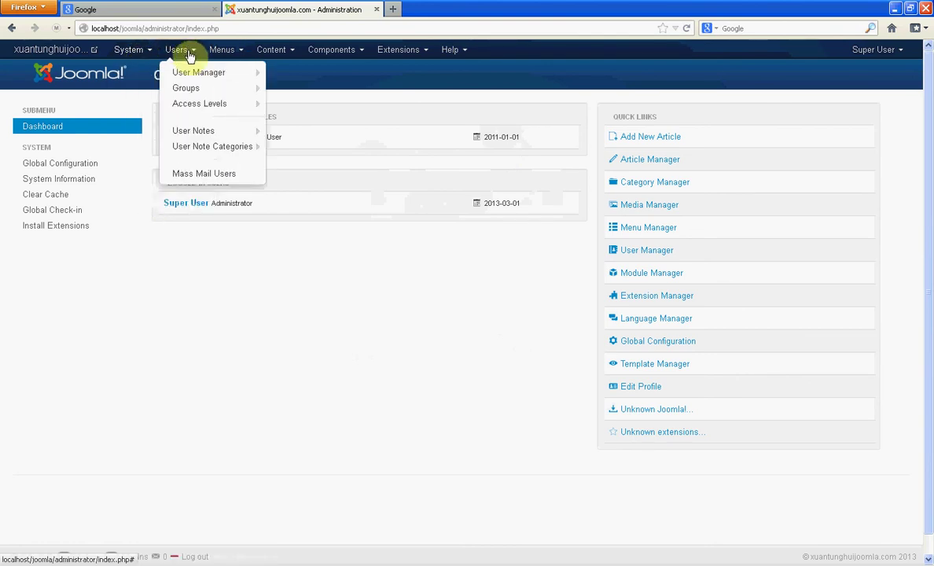
click(222, 52)
mouse_move(237, 75)
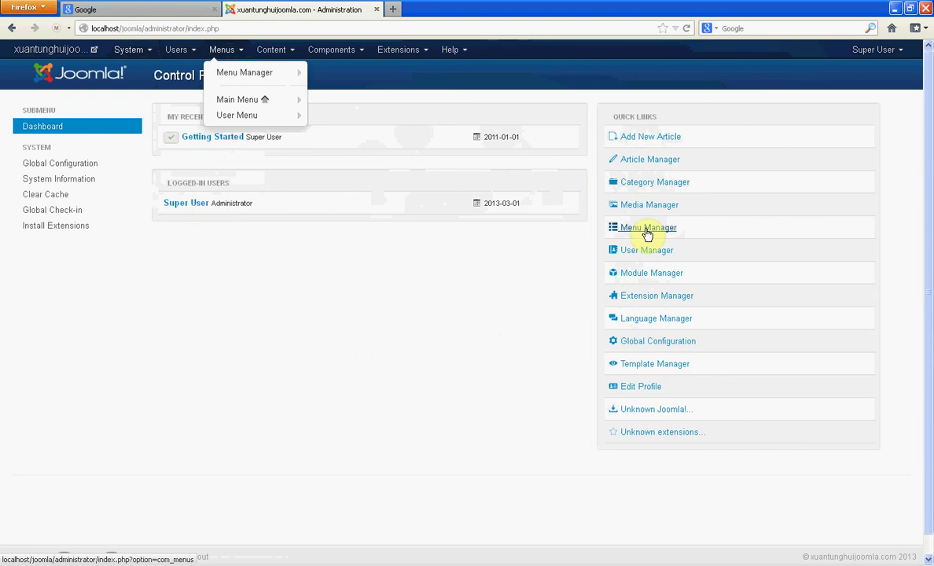
click(132, 49)
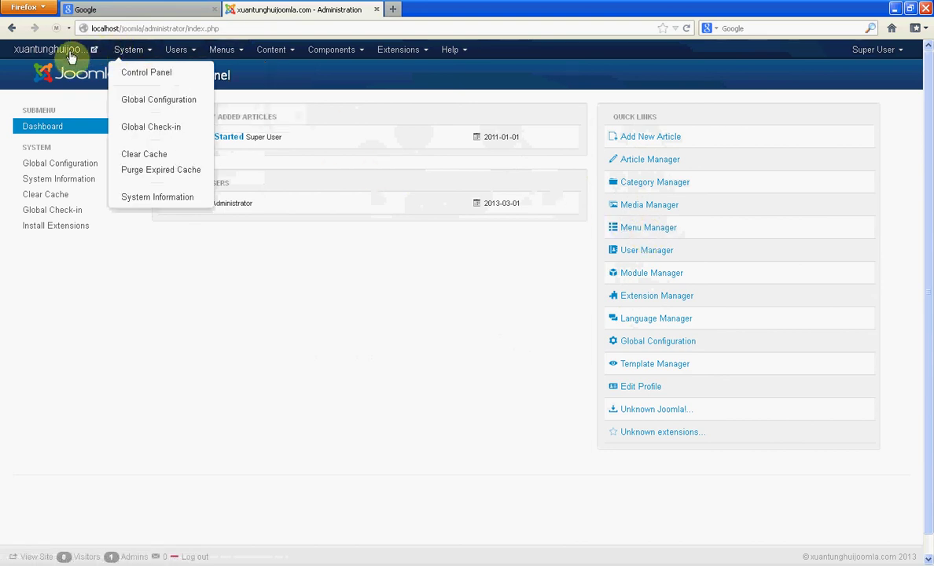
click(93, 48)
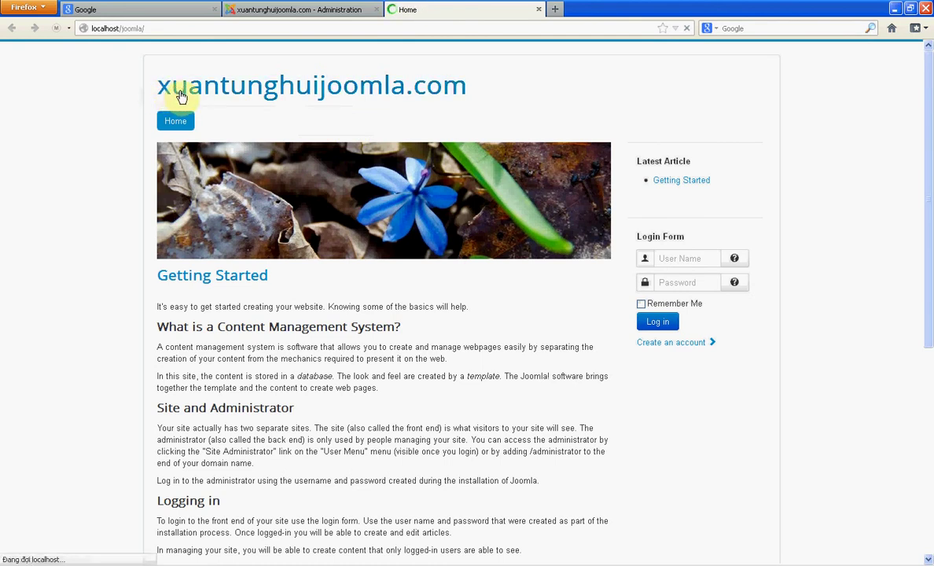
- Select and deselect the site title, then reload the Joomla home page
drag(494, 87, 150, 100)
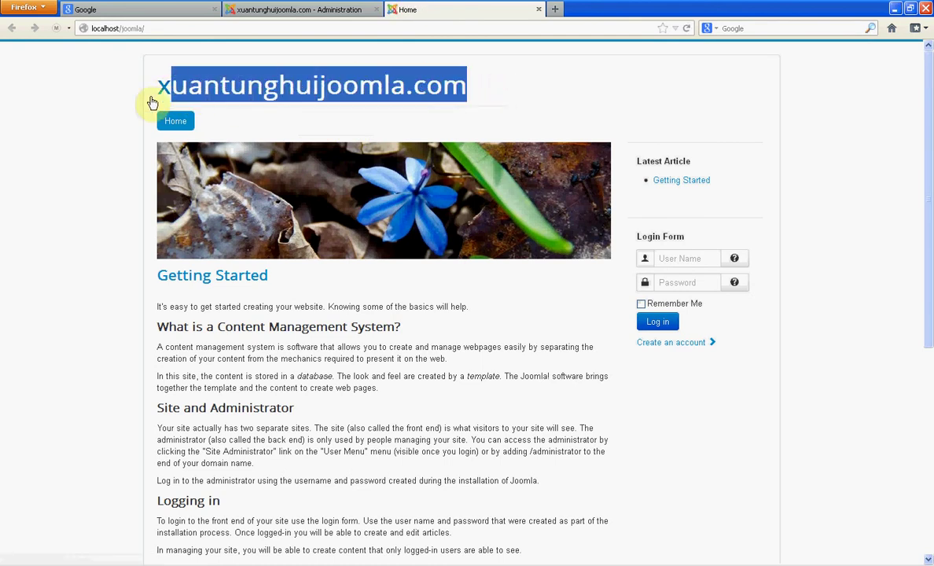
click(149, 103)
triple_click(160, 97)
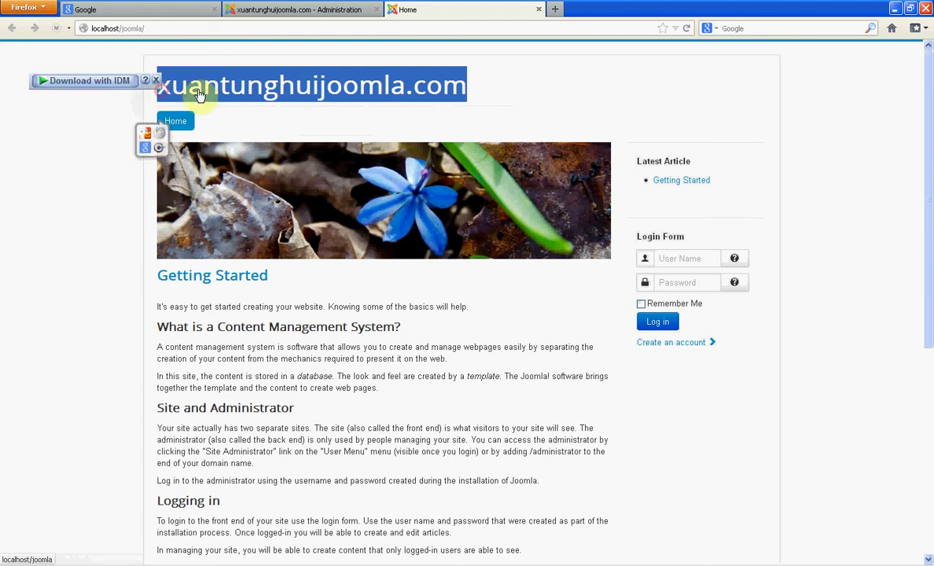
click(504, 95)
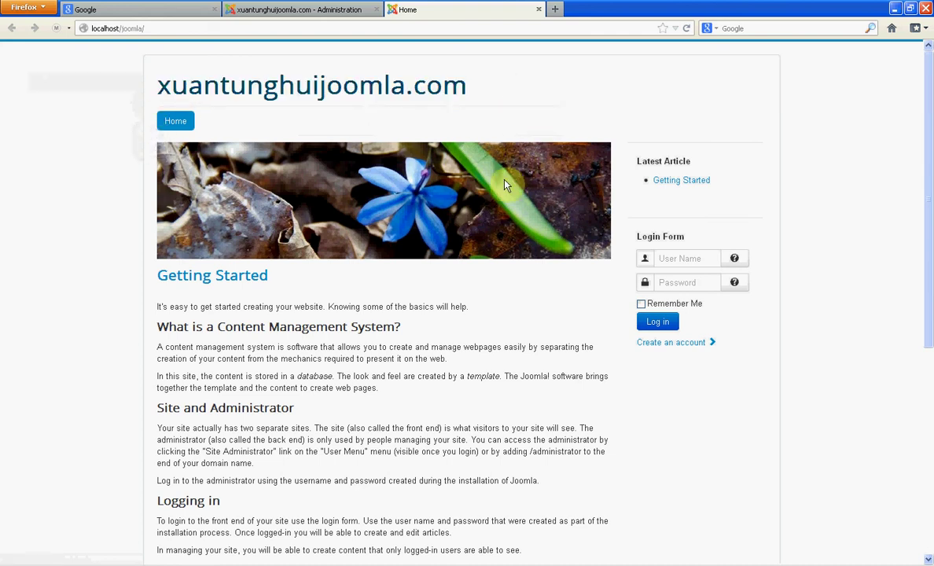
click(174, 122)
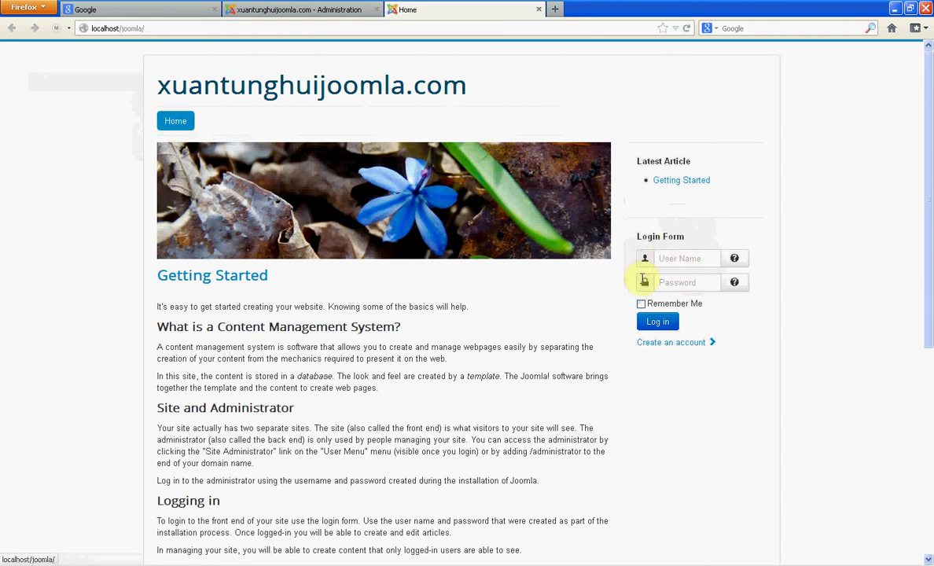
- Attempt a front-end login by entering the username and password in the login form
click(673, 262)
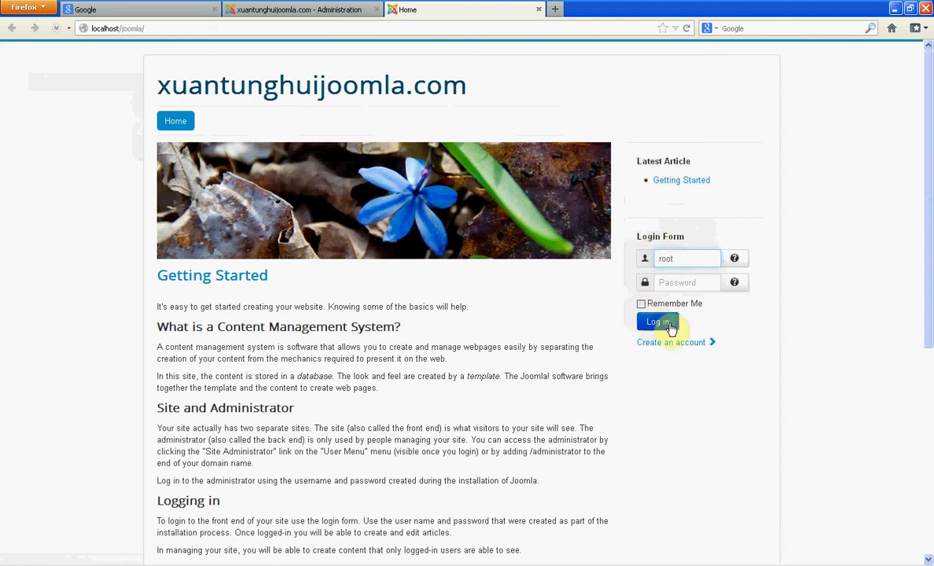
click(651, 324)
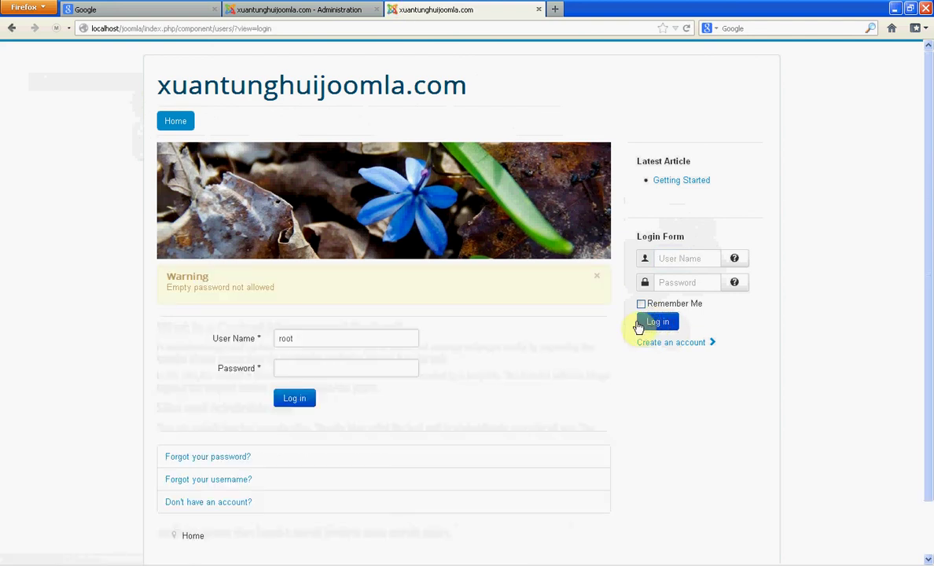
click(336, 370)
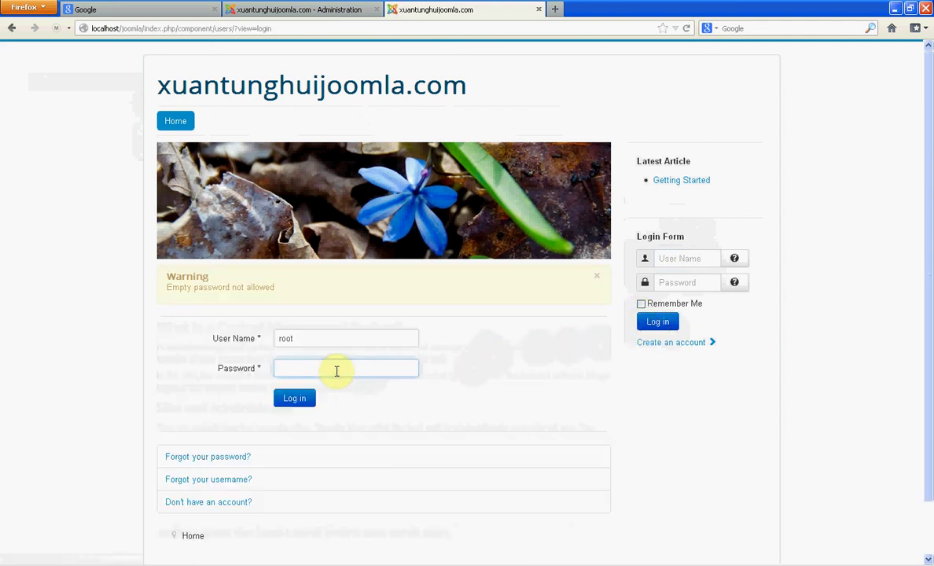
text(123)
key(Return)
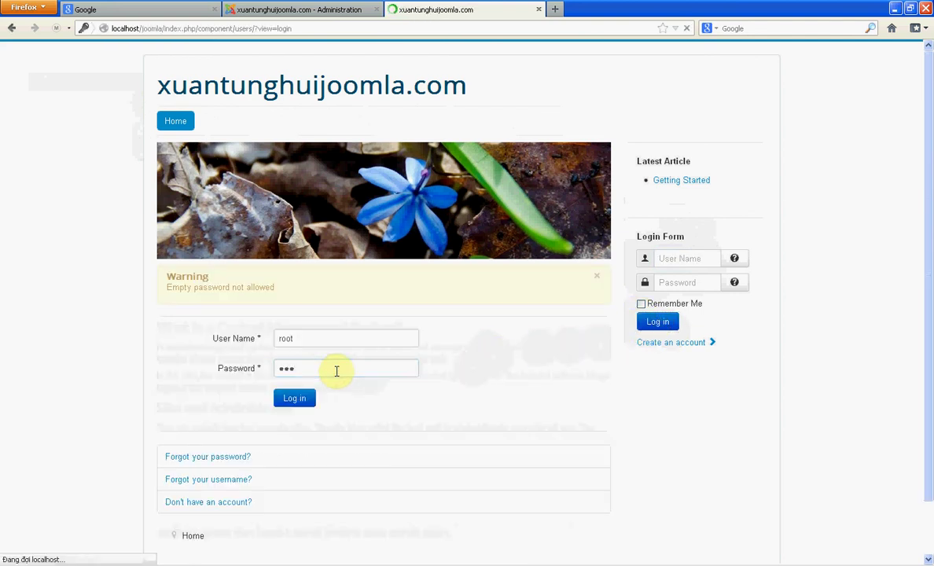
- Correct the username to 'admin' and submit the login again
drag(317, 340, 269, 340)
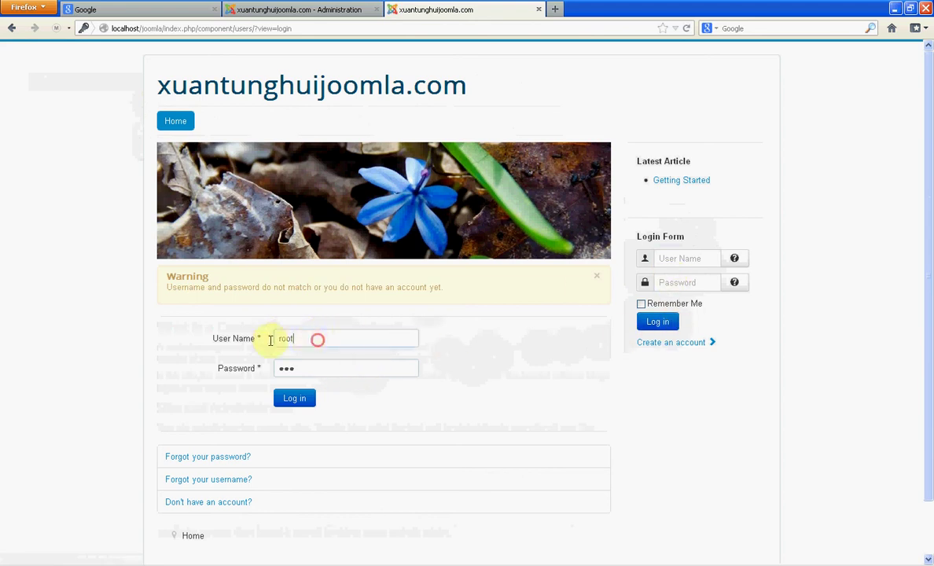
text(a)
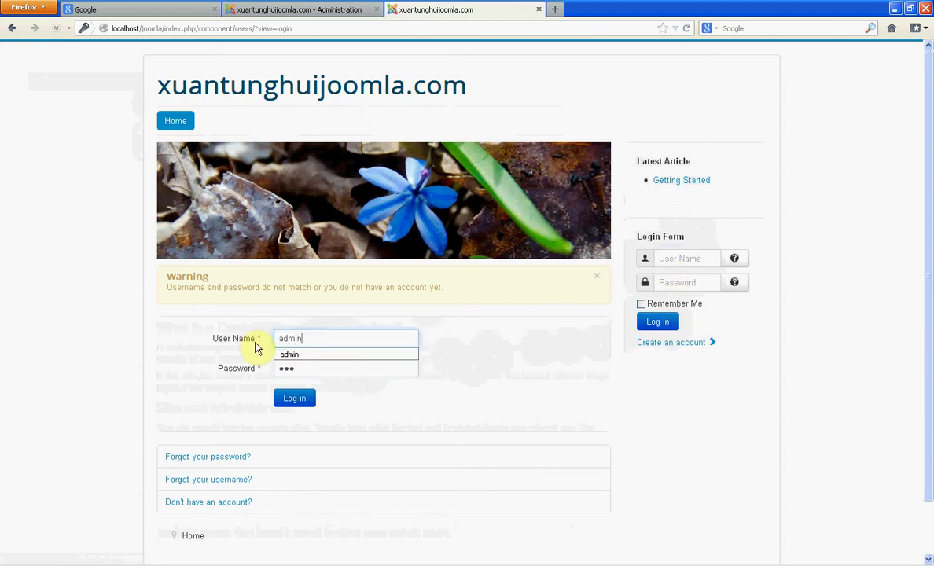
text(dmin)
click(300, 367)
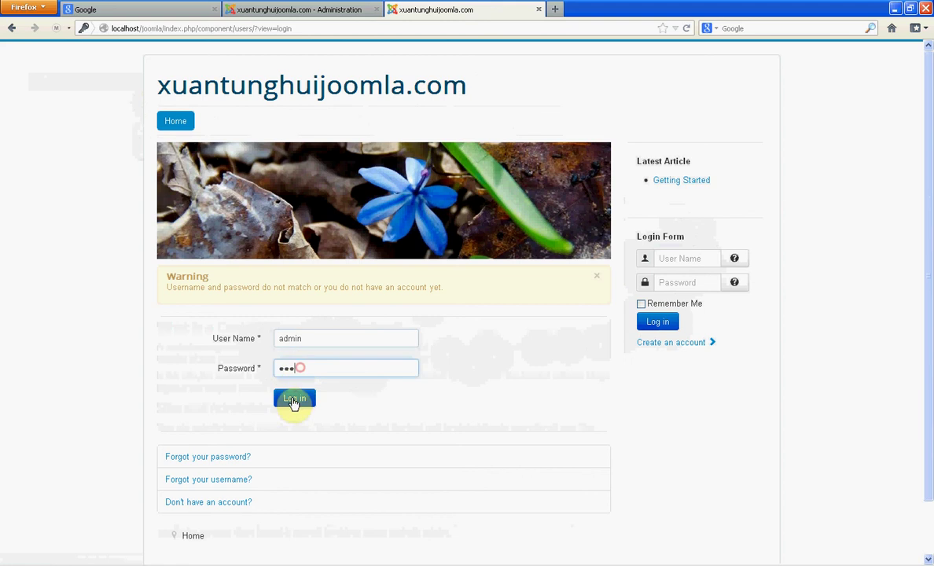
click(293, 399)
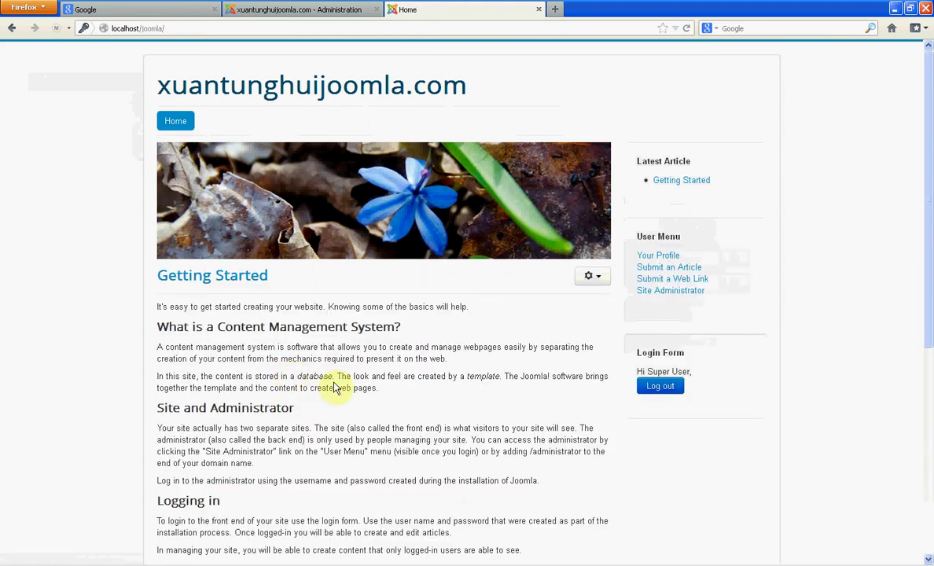
- Visit Your Profile, Submit an Article, Submit a Web Link and Site Administrator, closing the admin tab
click(666, 262)
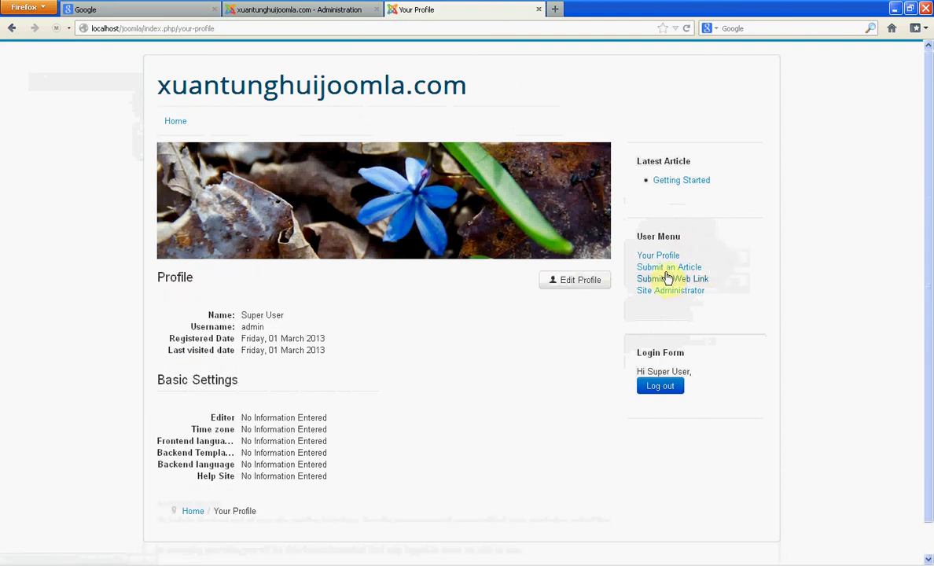
click(667, 268)
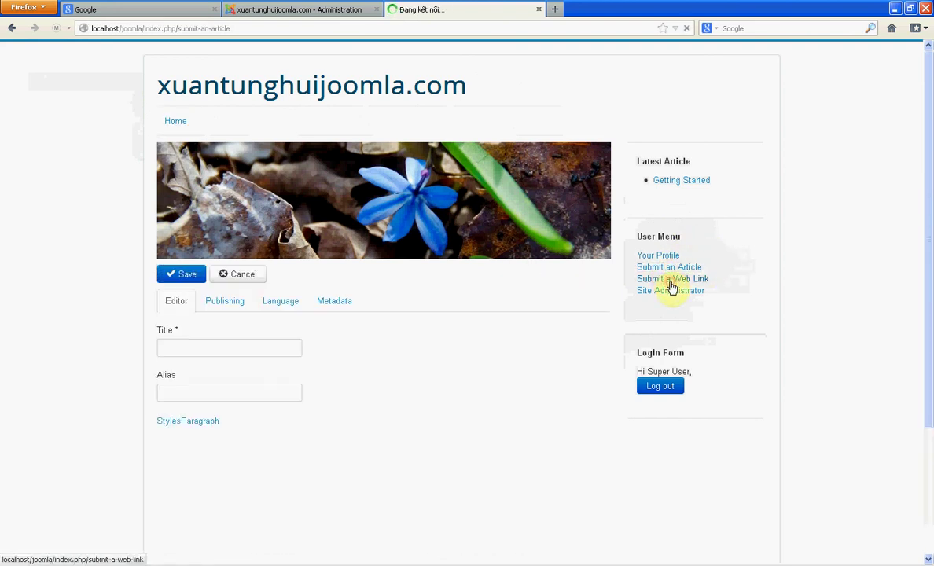
click(672, 280)
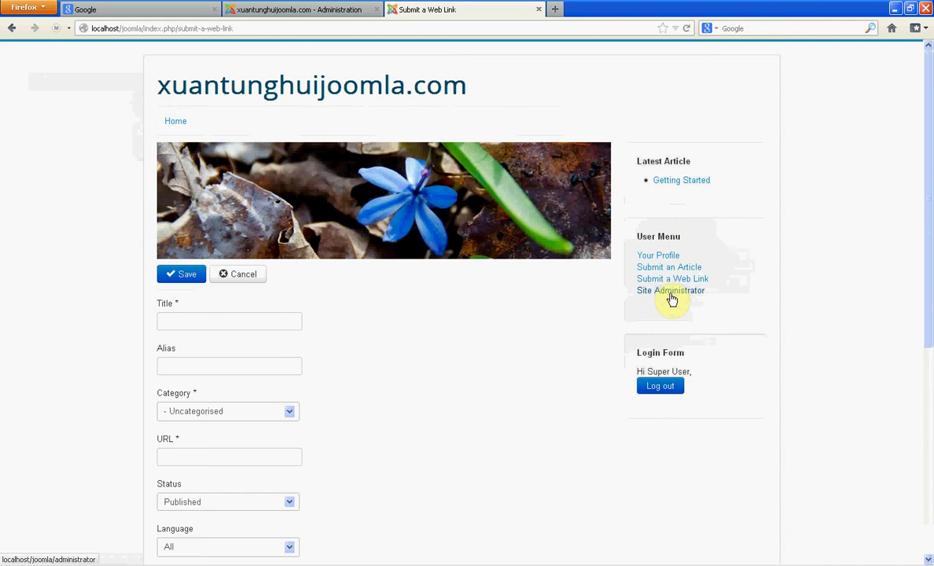
click(672, 296)
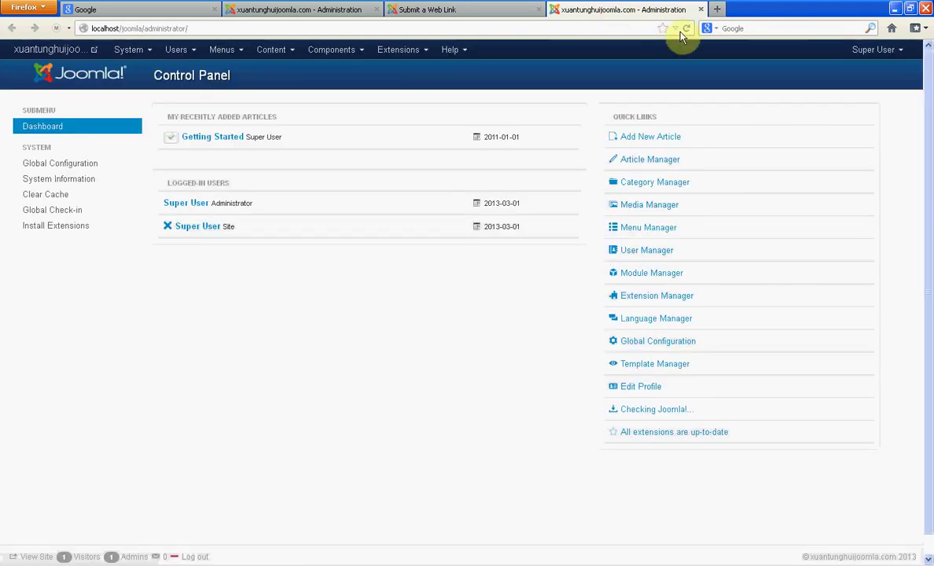
click(700, 8)
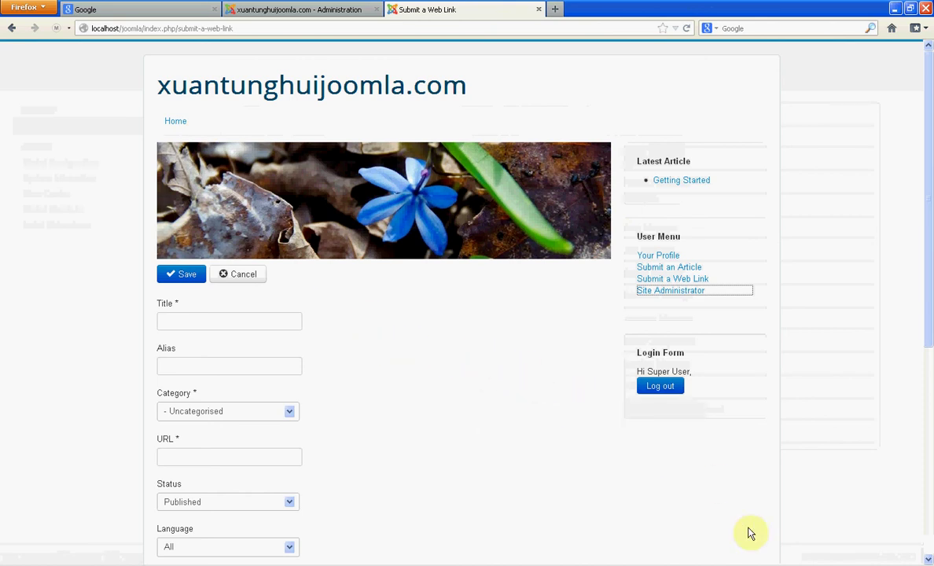
right_click(788, 414)
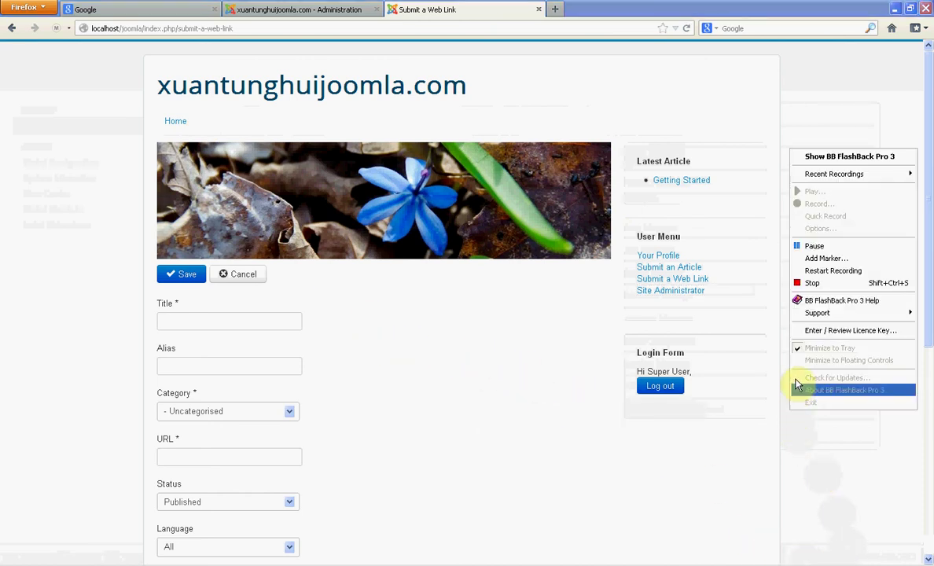